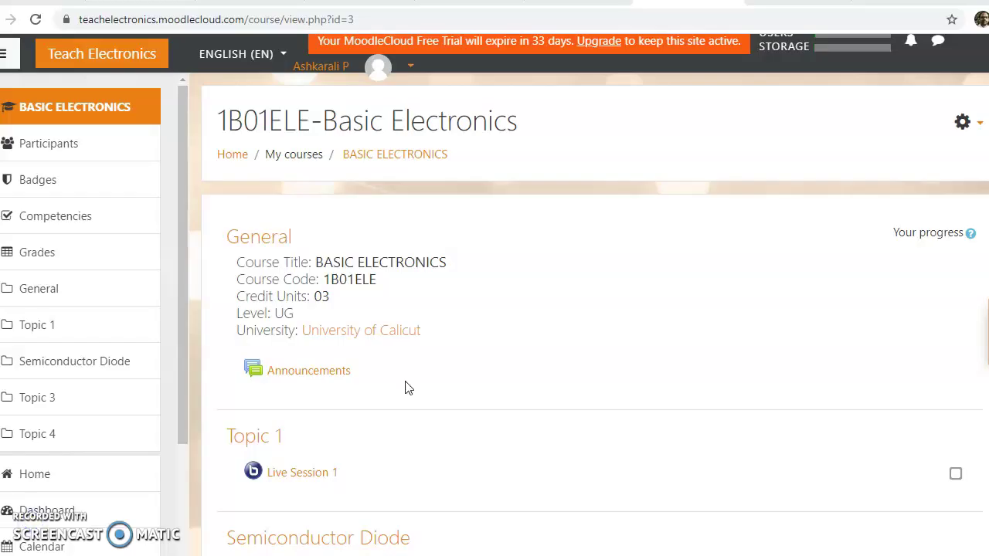
- Start a backup of the BASIC ELECTRONICS course
{"action": "scroll", "coordinate": [475, 326], "scroll_direction": "down", "scroll_amount": 2}
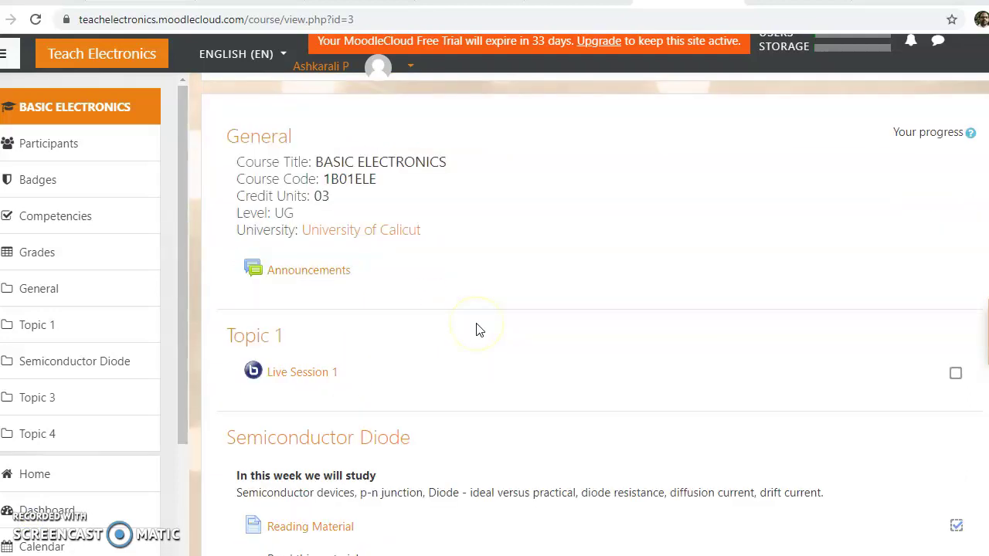
{"action": "scroll", "coordinate": [477, 330], "scroll_direction": "down", "scroll_amount": 6}
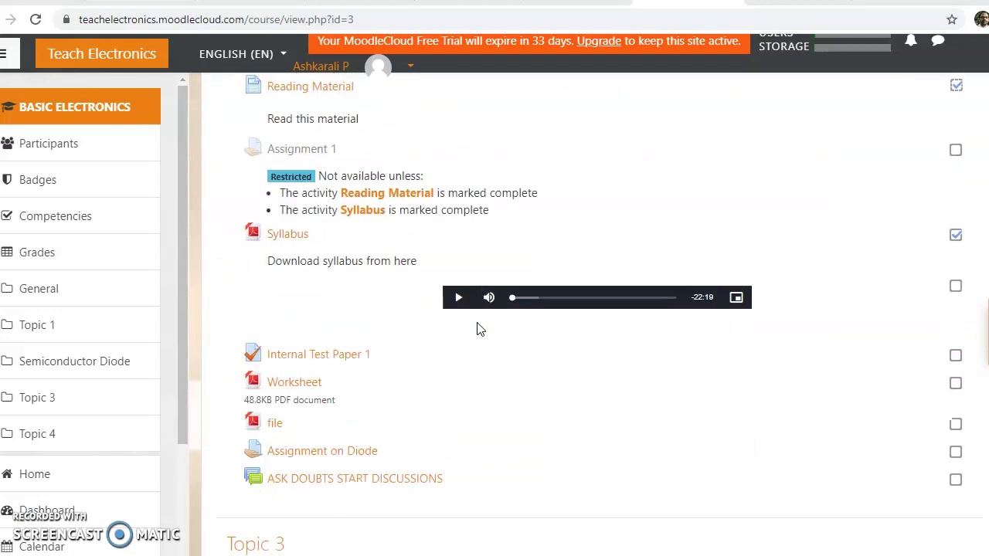
{"action": "scroll", "coordinate": [377, 387], "scroll_direction": "up", "scroll_amount": 6}
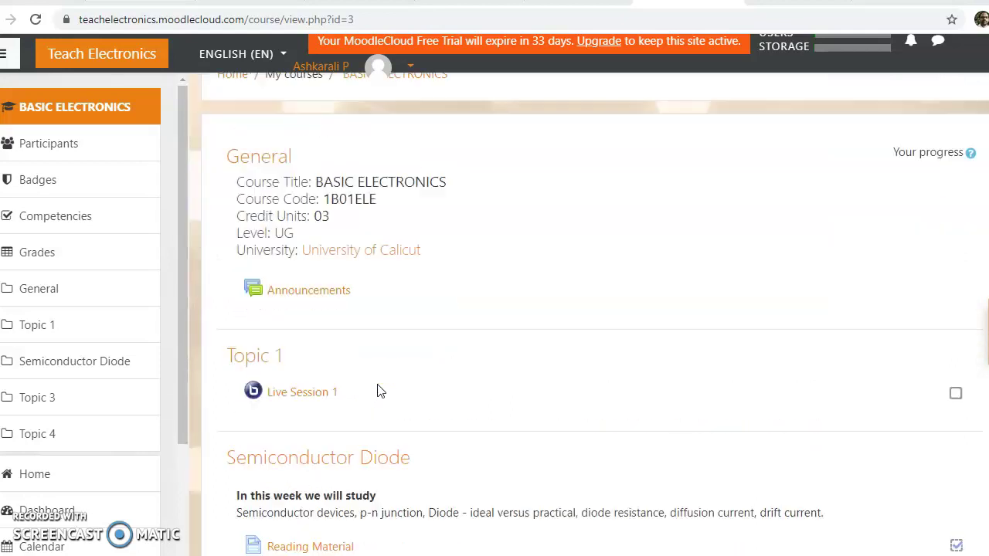
{"action": "scroll", "coordinate": [371, 368], "scroll_direction": "up", "scroll_amount": 1}
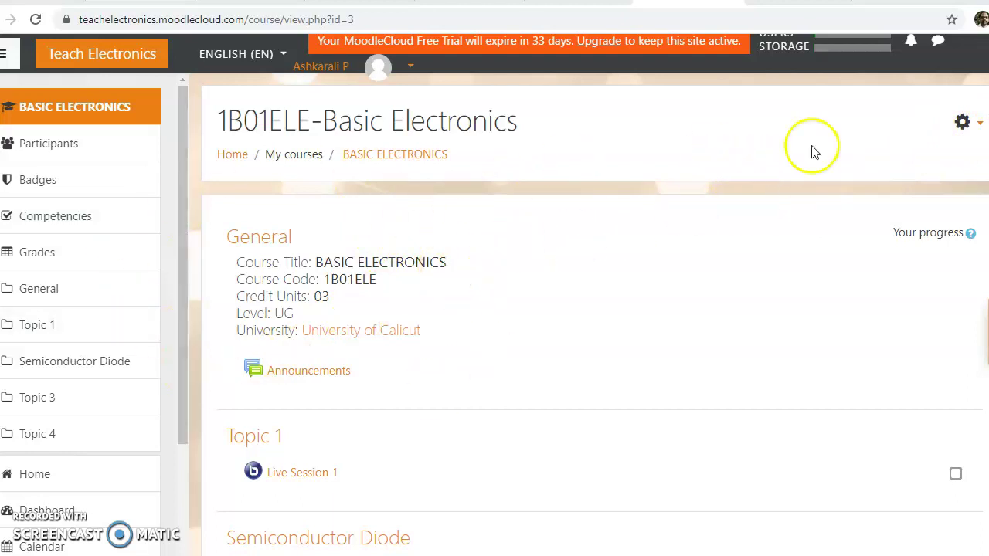
{"action": "left_click", "coordinate": [968, 129]}
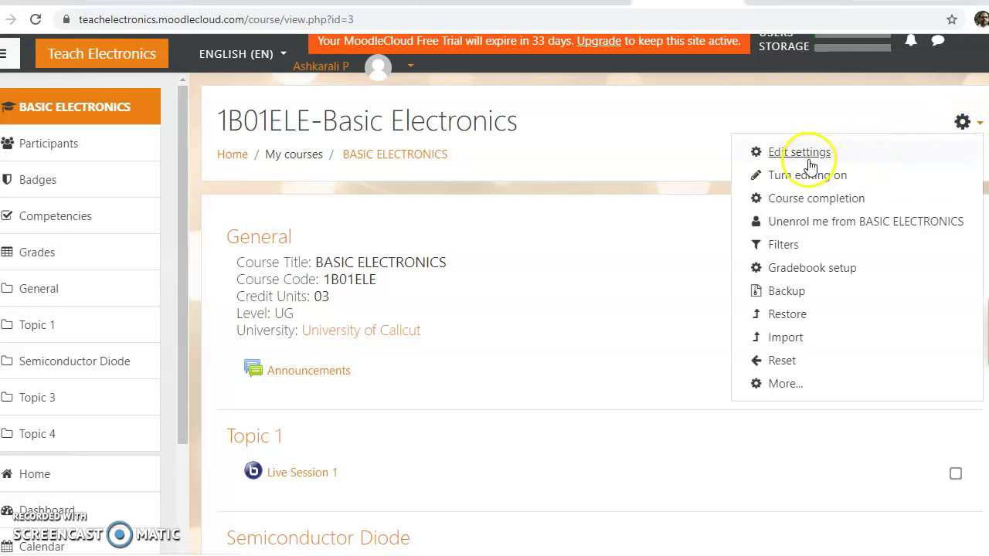
{"action": "left_click", "coordinate": [788, 297]}
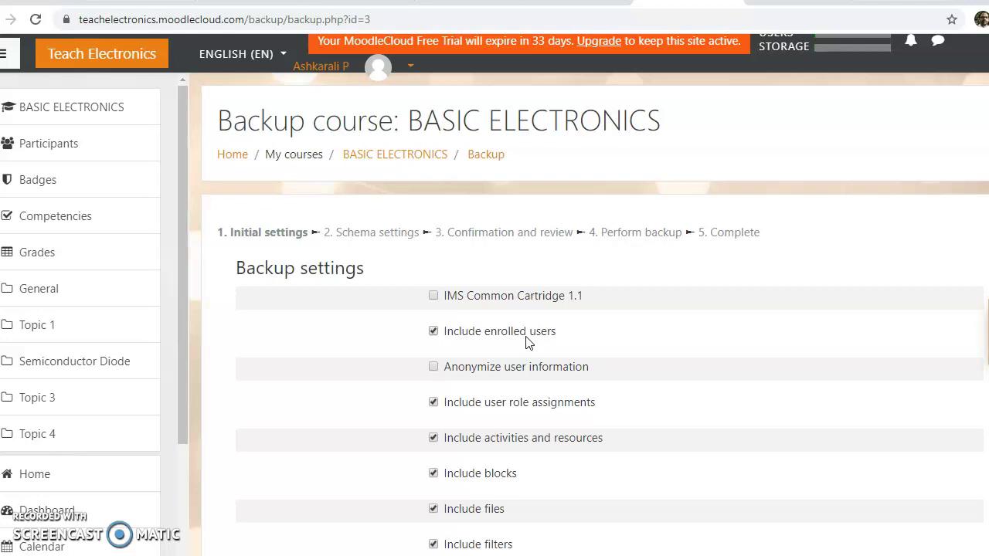
- Keep the default backup settings, with enrolled users included, and continue to the schema settings
{"action": "left_click", "coordinate": [433, 332]}
{"action": "left_click", "coordinate": [433, 333]}
{"action": "scroll", "coordinate": [546, 390], "scroll_direction": "down", "scroll_amount": 2}
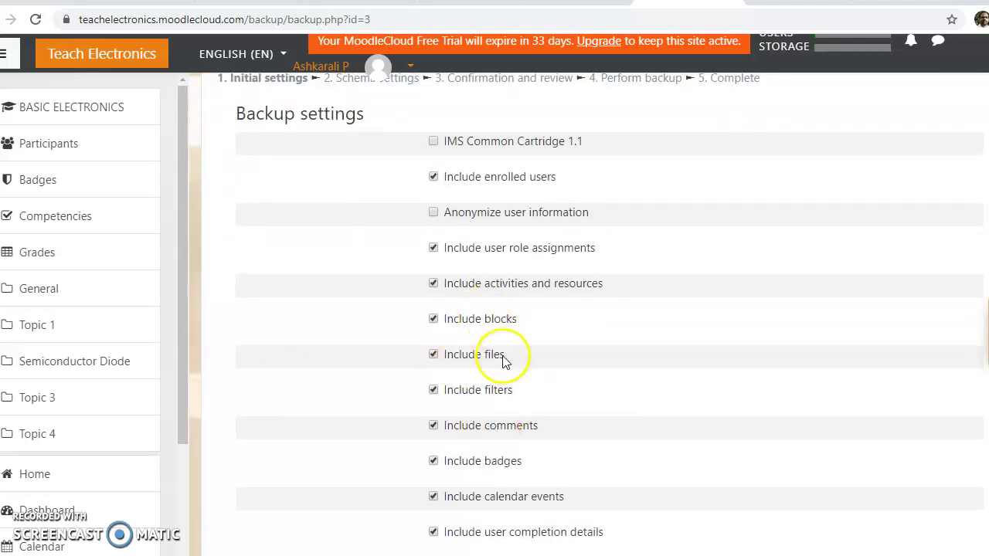
{"action": "scroll", "coordinate": [574, 427], "scroll_direction": "down", "scroll_amount": 3}
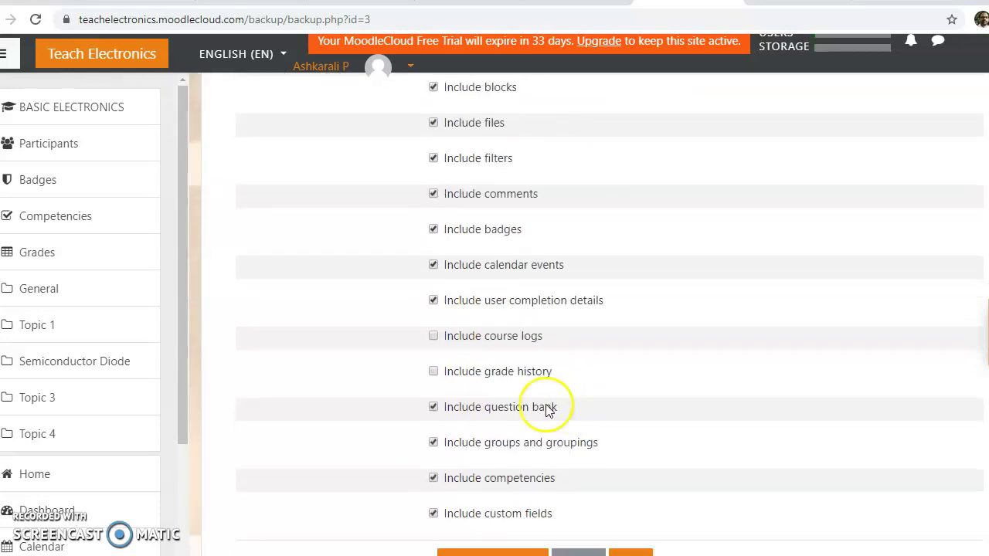
{"action": "scroll", "coordinate": [529, 289], "scroll_direction": "down", "scroll_amount": 1}
{"action": "scroll", "coordinate": [529, 288], "scroll_direction": "down", "scroll_amount": 1}
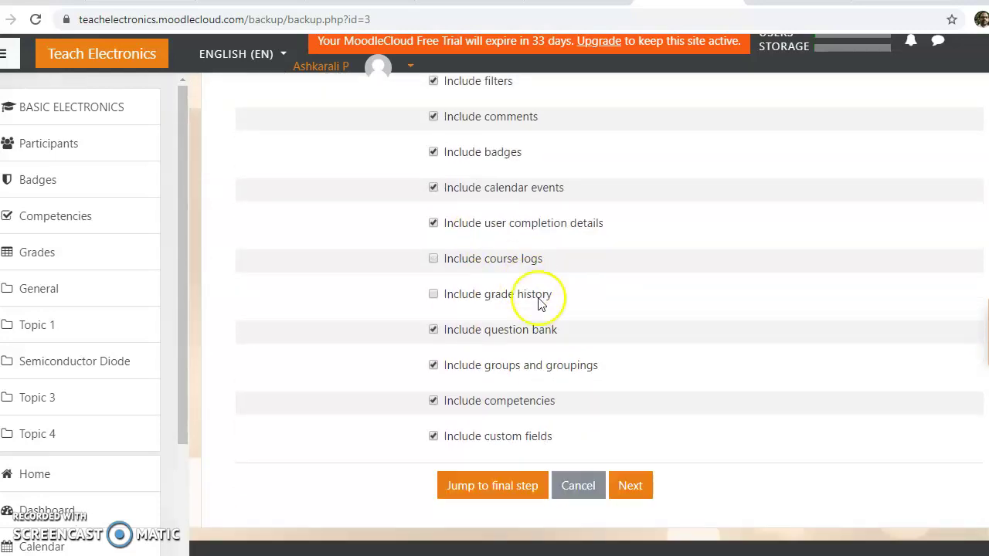
{"action": "left_click", "coordinate": [630, 487]}
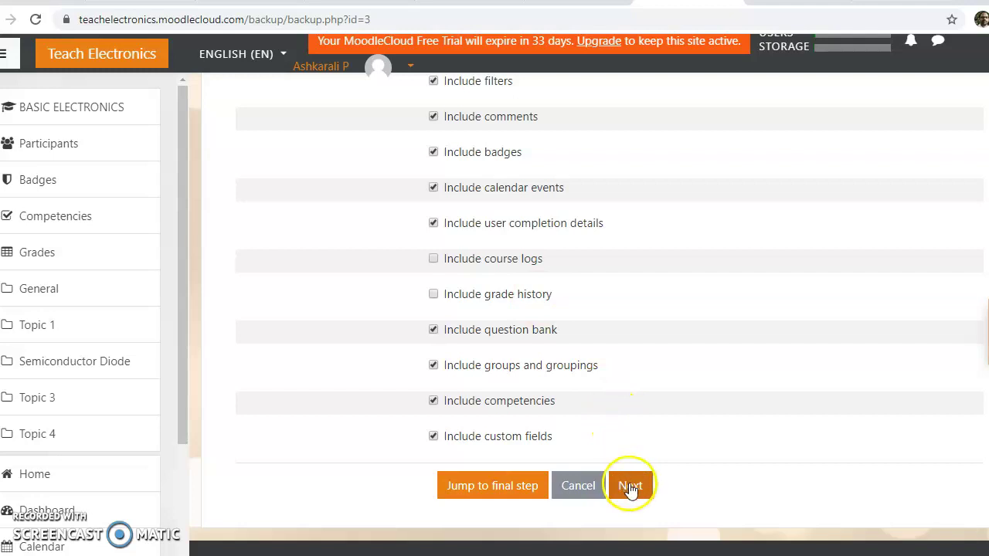
{"action": "left_click", "coordinate": [505, 483]}
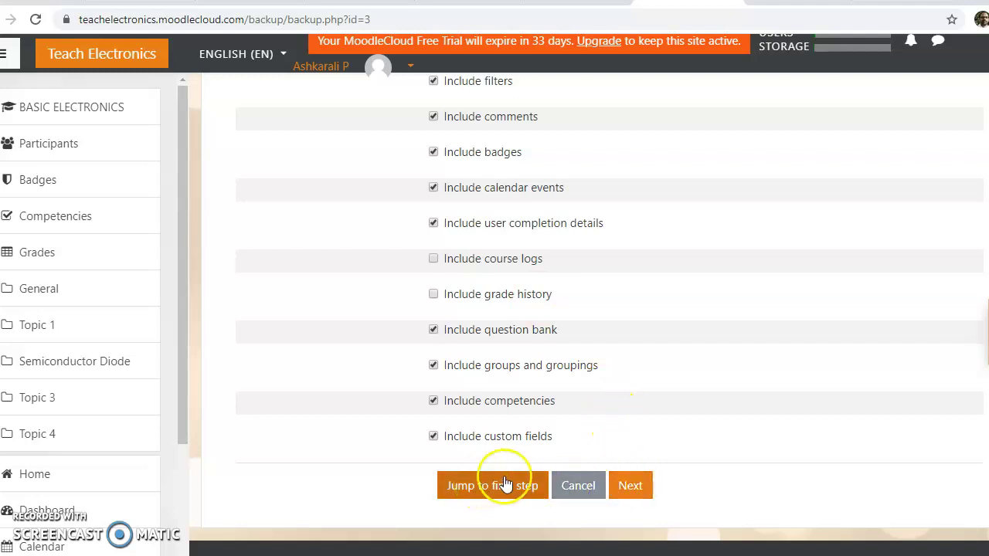
{"action": "left_click", "coordinate": [633, 484]}
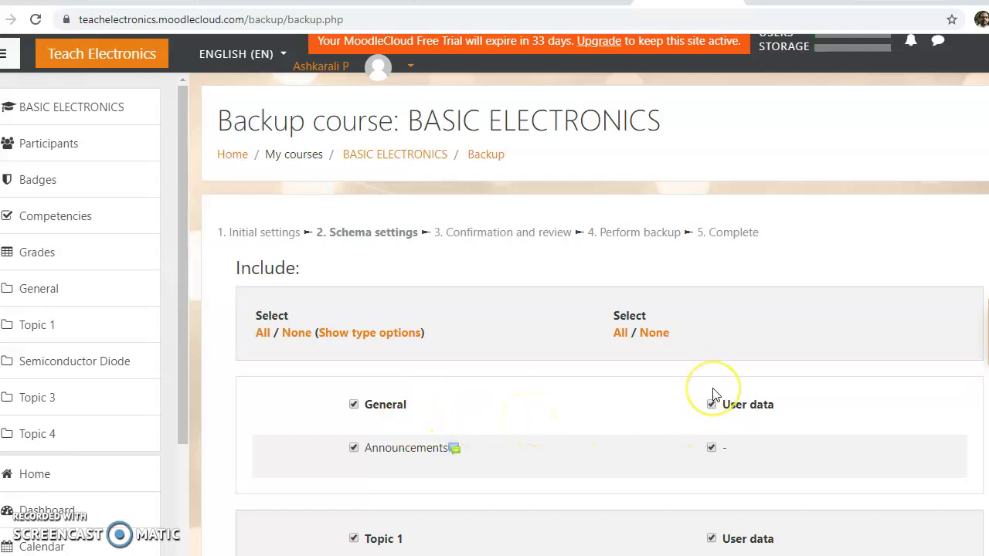
- Exclude user data for every course section and activity, and include it for all of them again
{"action": "scroll", "coordinate": [714, 394], "scroll_direction": "down", "scroll_amount": 1}
{"action": "scroll", "coordinate": [715, 394], "scroll_direction": "down", "scroll_amount": 2}
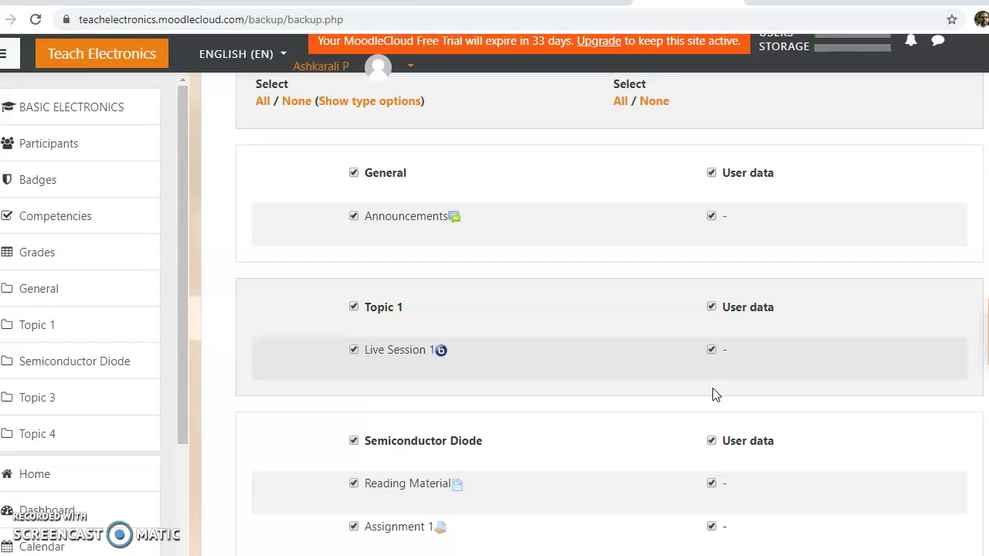
{"action": "left_click", "coordinate": [654, 107]}
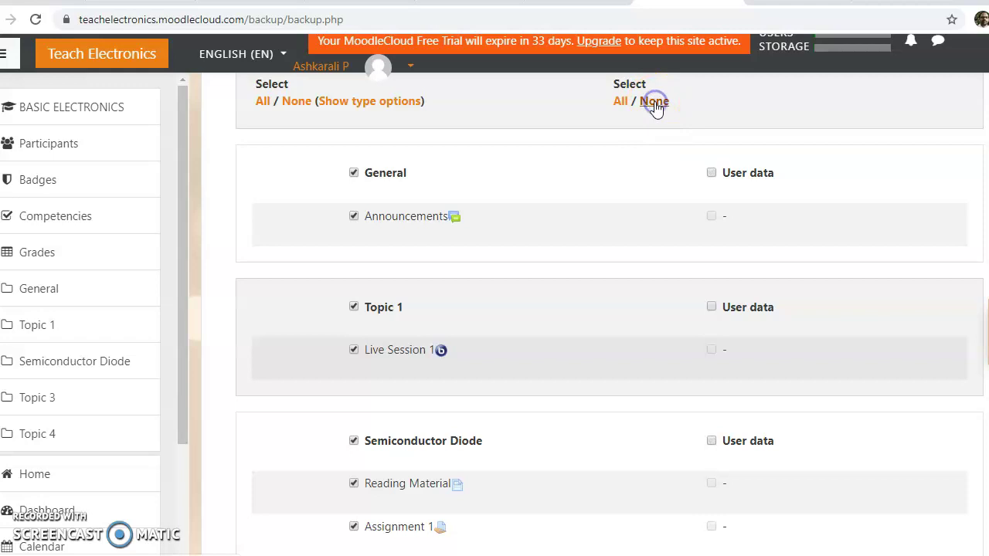
{"action": "left_click", "coordinate": [621, 101]}
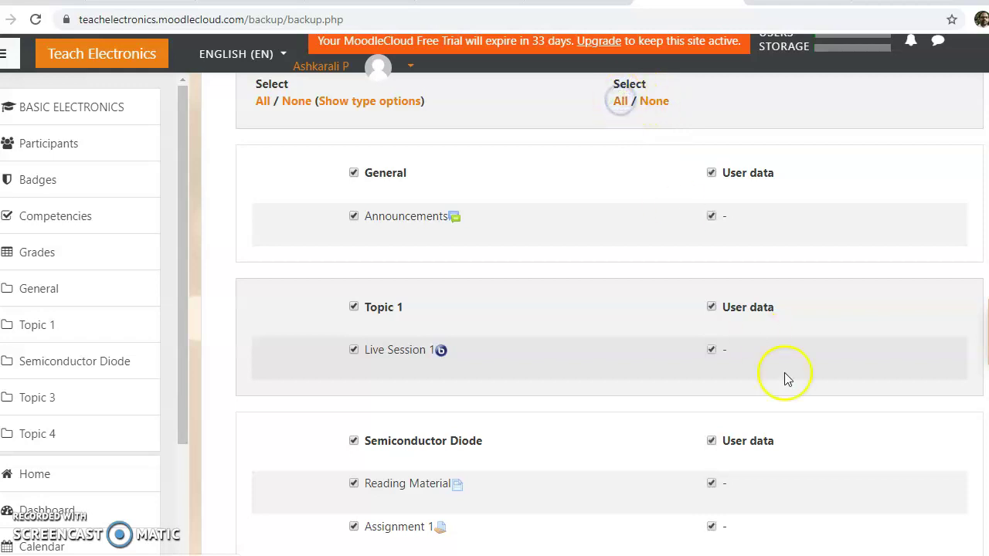
- Toggle the user data options for Topic 1 and its Live Session 1 activity
{"action": "left_click", "coordinate": [711, 350]}
{"action": "scroll", "coordinate": [716, 359], "scroll_direction": "down", "scroll_amount": 1}
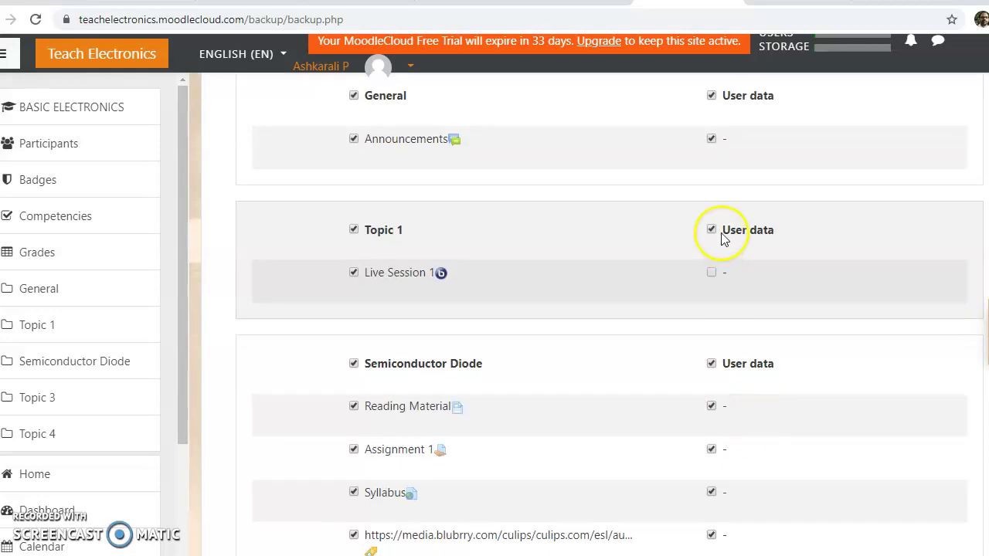
{"action": "scroll", "coordinate": [733, 368], "scroll_direction": "down", "scroll_amount": 4}
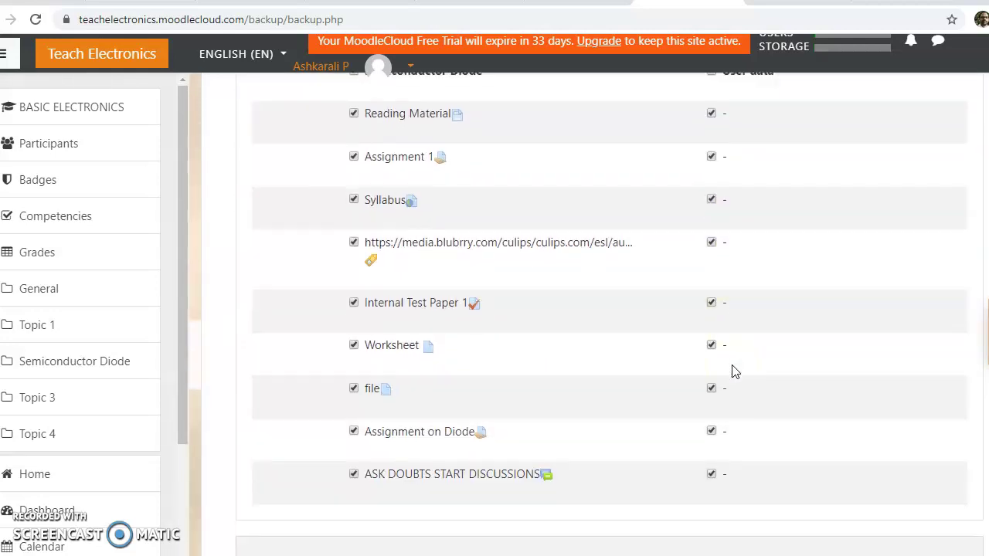
{"action": "scroll", "coordinate": [733, 369], "scroll_direction": "up", "scroll_amount": 2}
{"action": "scroll", "coordinate": [734, 371], "scroll_direction": "up", "scroll_amount": 2}
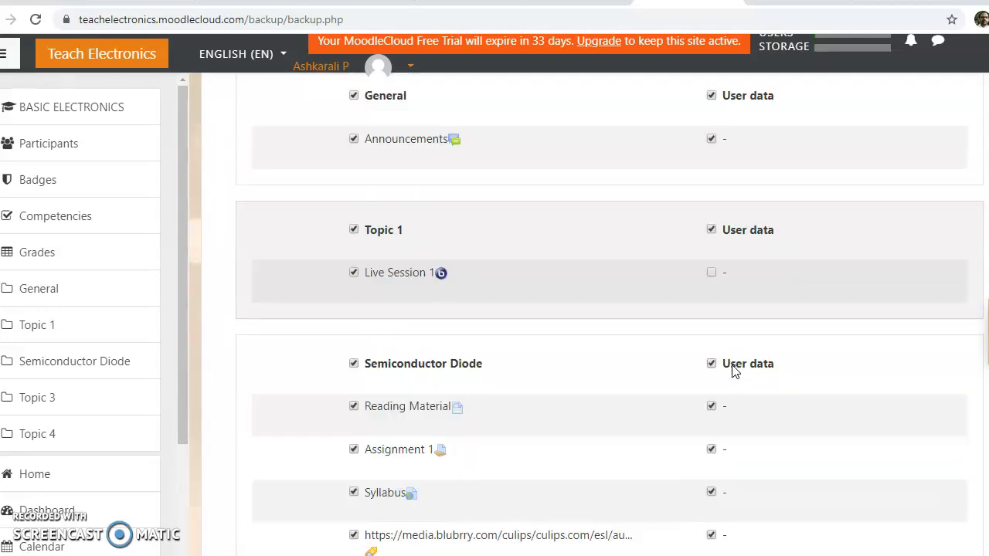
{"action": "left_click", "coordinate": [712, 230]}
{"action": "left_click", "coordinate": [711, 272]}
{"action": "left_click", "coordinate": [712, 229]}
{"action": "left_click", "coordinate": [712, 230]}
- Accept the remaining included course items and continue to the confirmation and review stage
{"action": "scroll", "coordinate": [732, 375], "scroll_direction": "down", "scroll_amount": 4}
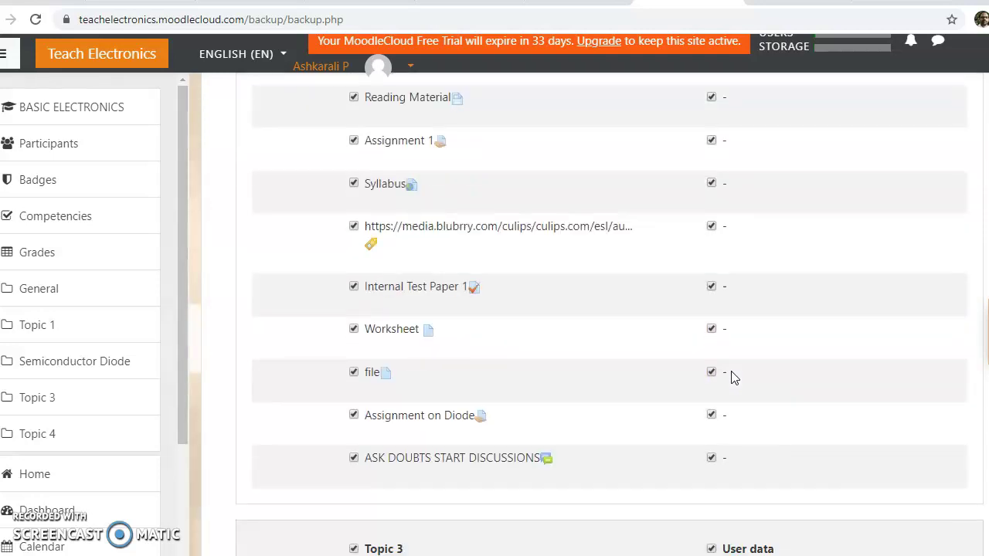
{"action": "scroll", "coordinate": [731, 375], "scroll_direction": "down", "scroll_amount": 5}
{"action": "left_click", "coordinate": [584, 376]}
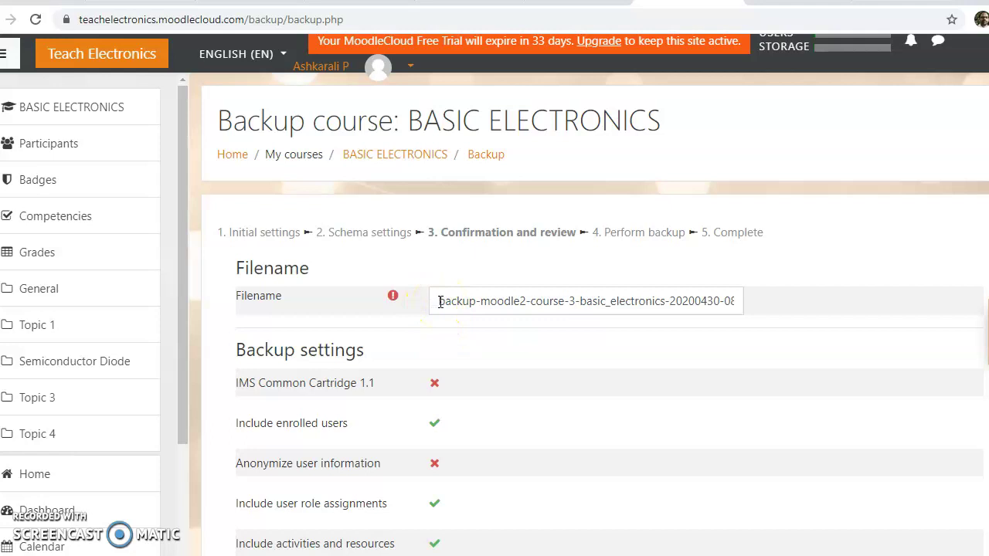
- Shorten the backup filename to backup-basic_electronics.mbz
{"action": "left_click", "coordinate": [439, 301]}
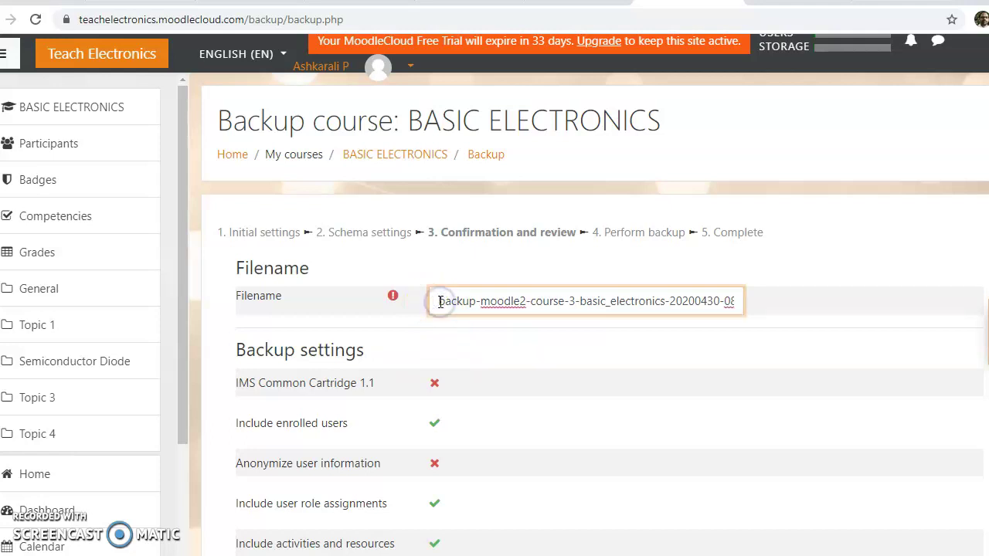
{"action": "left_click_drag", "start_coordinate": [481, 301], "coordinate": [581, 304]}
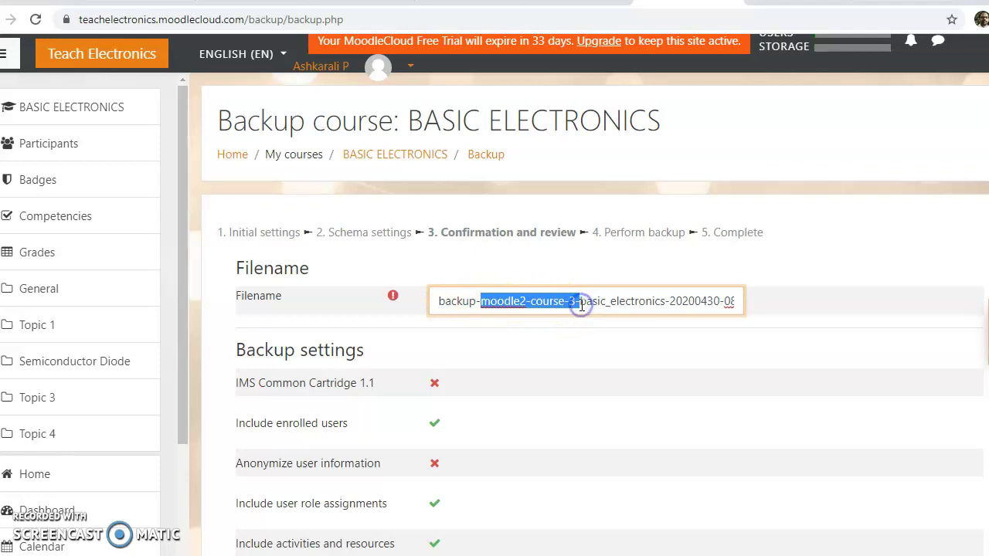
{"action": "key", "text": "BackSpace"}
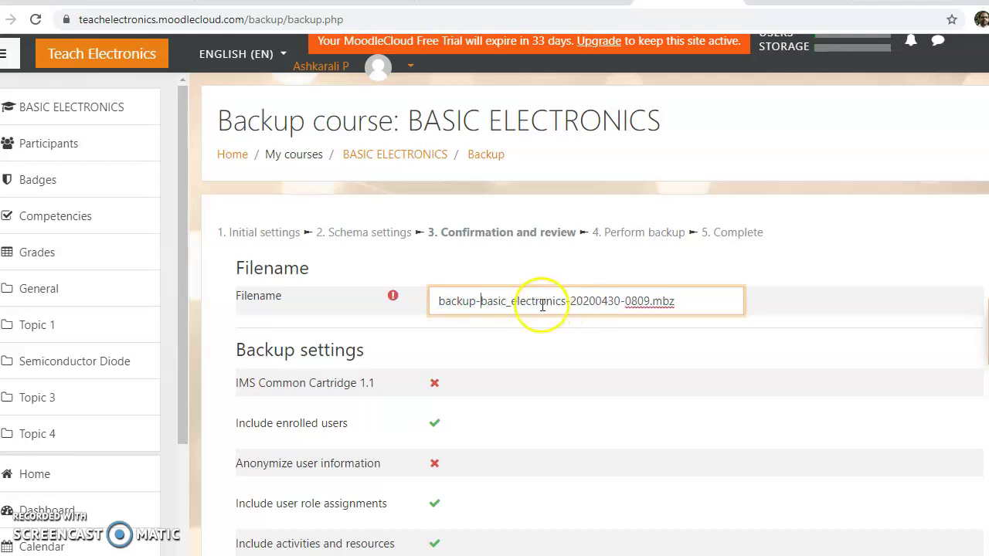
{"action": "left_click", "coordinate": [567, 301]}
{"action": "left_click_drag", "start_coordinate": [571, 302], "coordinate": [649, 304]}
{"action": "key", "text": "BackSpace"}
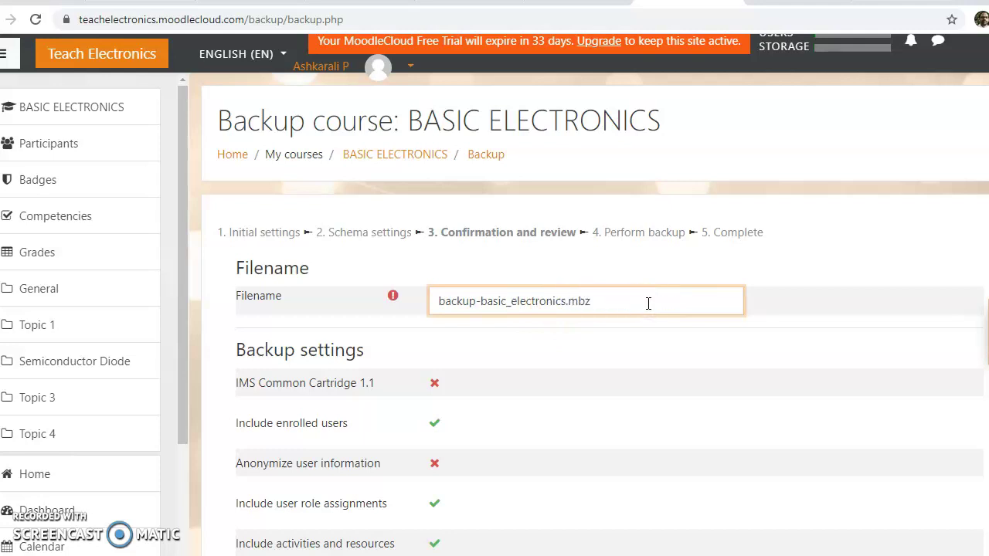
{"action": "left_click", "coordinate": [602, 345]}
{"action": "left_click", "coordinate": [625, 302]}
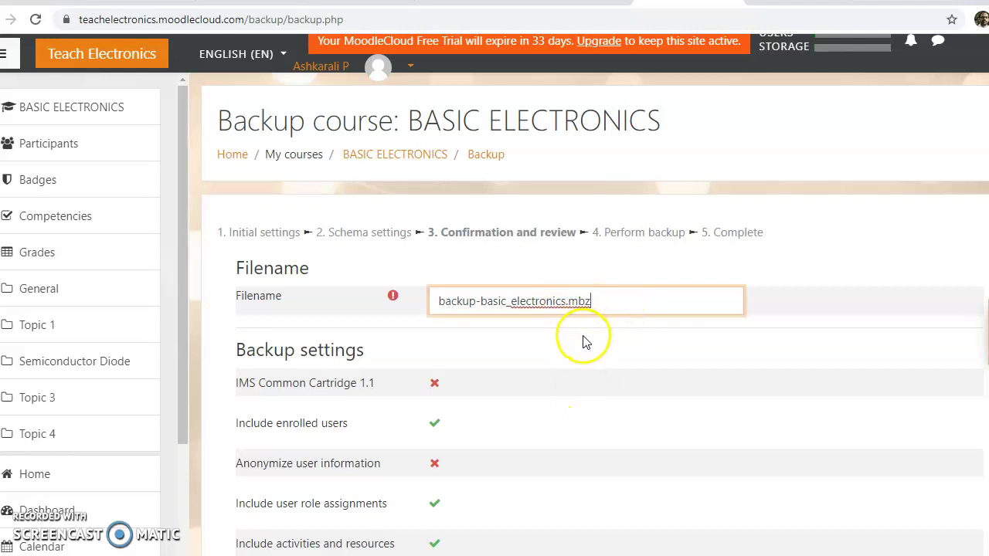
- Review the backup settings and included items, perform the backup, and continue to the course's restore page
{"action": "scroll", "coordinate": [585, 342], "scroll_direction": "down", "scroll_amount": 9}
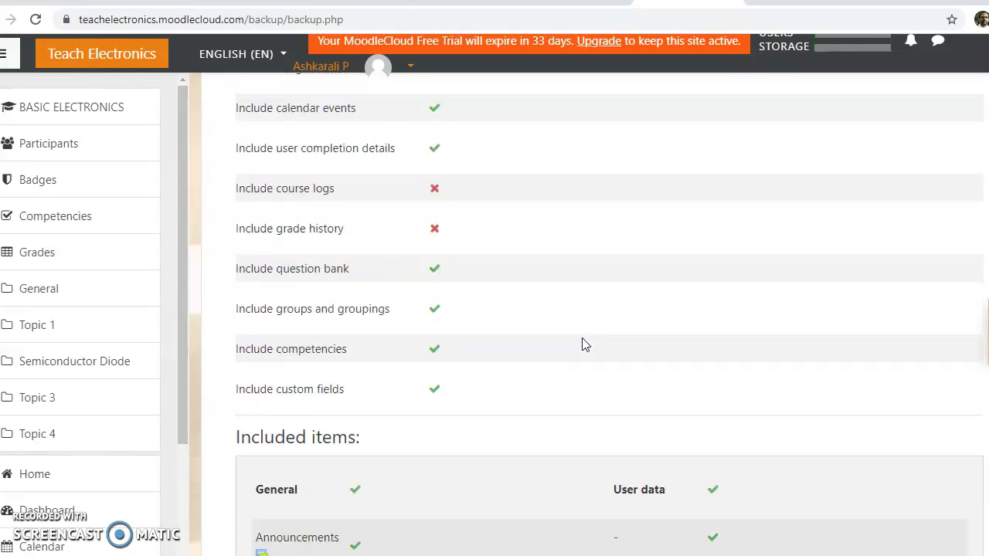
{"action": "scroll", "coordinate": [584, 344], "scroll_direction": "down", "scroll_amount": 12}
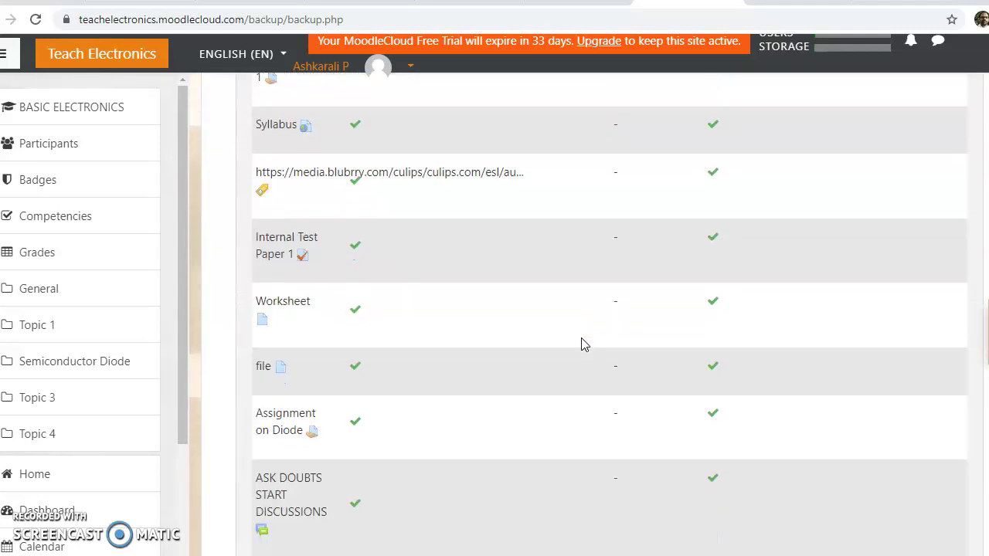
{"action": "scroll", "coordinate": [584, 345], "scroll_direction": "down", "scroll_amount": 7}
{"action": "left_click", "coordinate": [606, 369]}
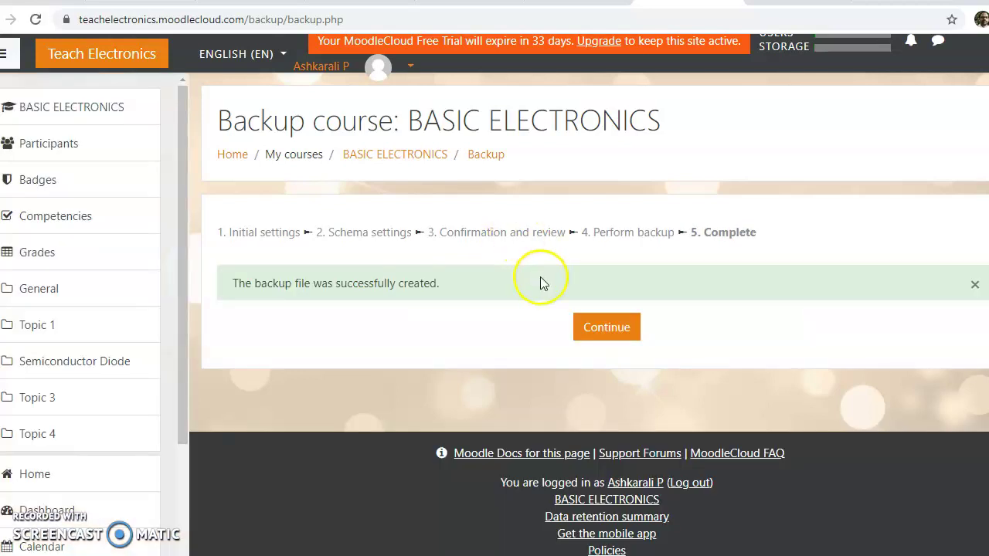
{"action": "left_click", "coordinate": [611, 328]}
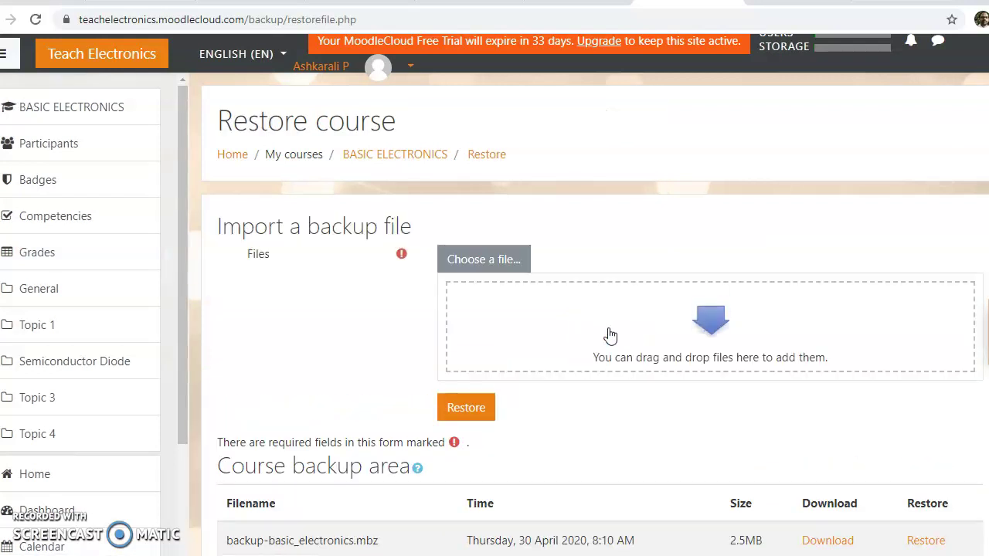
- Download backup-basic_electronics.mbz from the course backup area
{"action": "scroll", "coordinate": [610, 334], "scroll_direction": "down", "scroll_amount": 2}
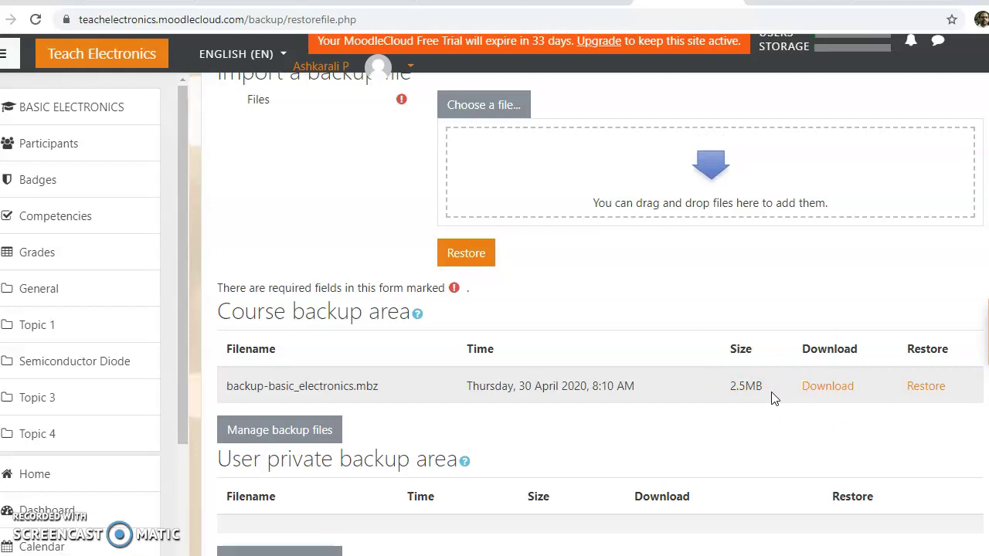
{"action": "left_click", "coordinate": [832, 388]}
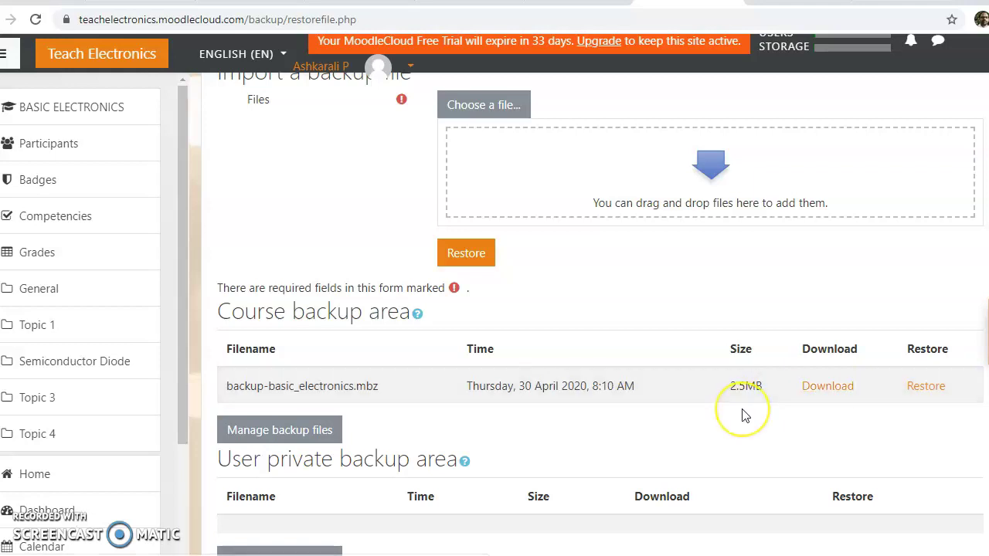
{"action": "scroll", "coordinate": [743, 410], "scroll_direction": "up", "scroll_amount": 2}
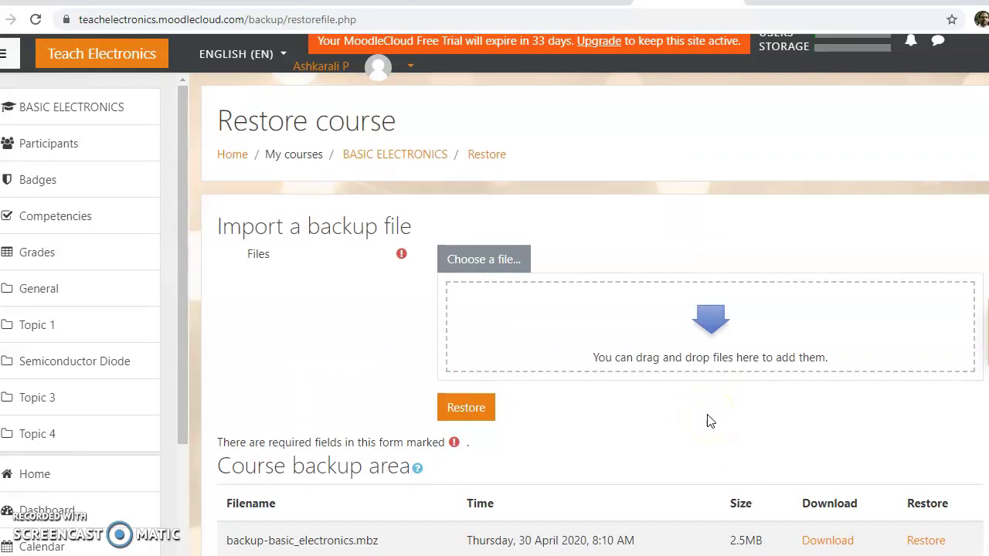
{"action": "scroll", "coordinate": [710, 421], "scroll_direction": "down", "scroll_amount": 1}
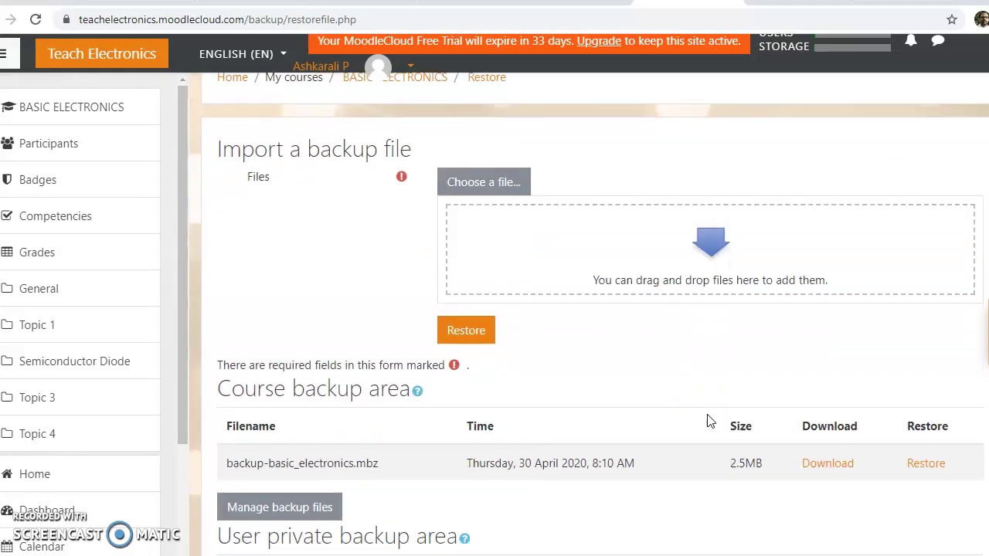
{"action": "left_click", "coordinate": [829, 468]}
{"action": "scroll", "coordinate": [730, 466], "scroll_direction": "down", "scroll_amount": 2}
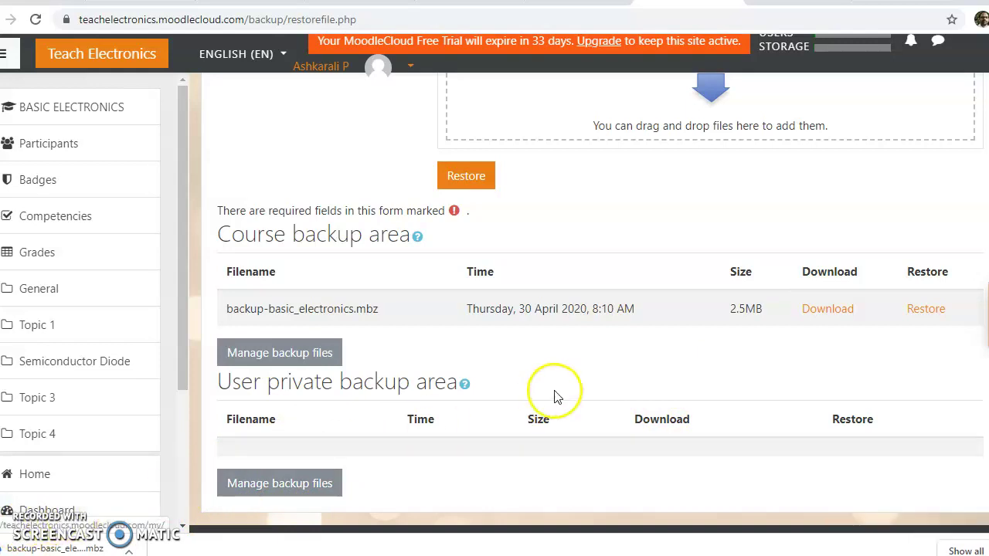
{"action": "scroll", "coordinate": [550, 398], "scroll_direction": "up", "scroll_amount": 2}
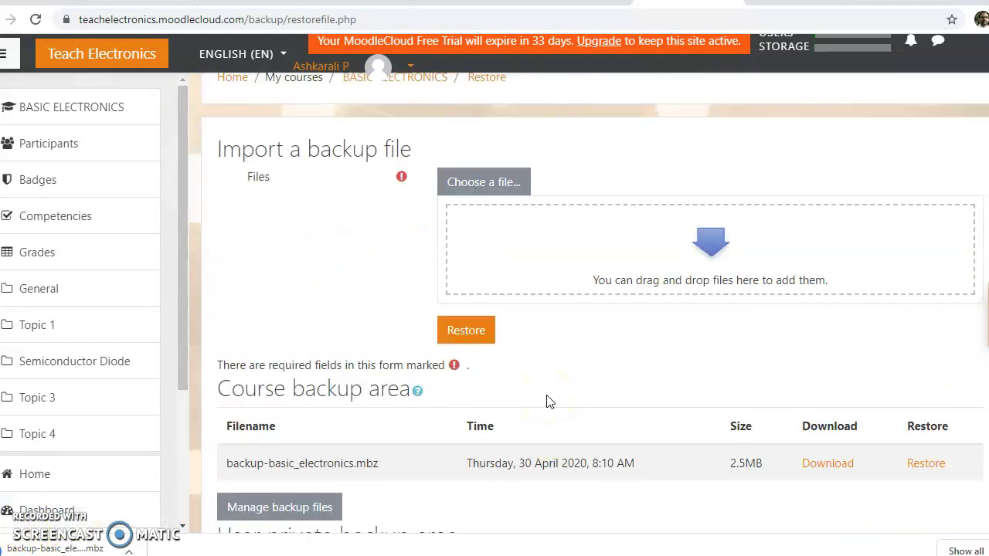
- Go back to the BASIC ELECTRONICS course and open its Restore page again
{"action": "scroll", "coordinate": [546, 401], "scroll_direction": "up", "scroll_amount": 1}
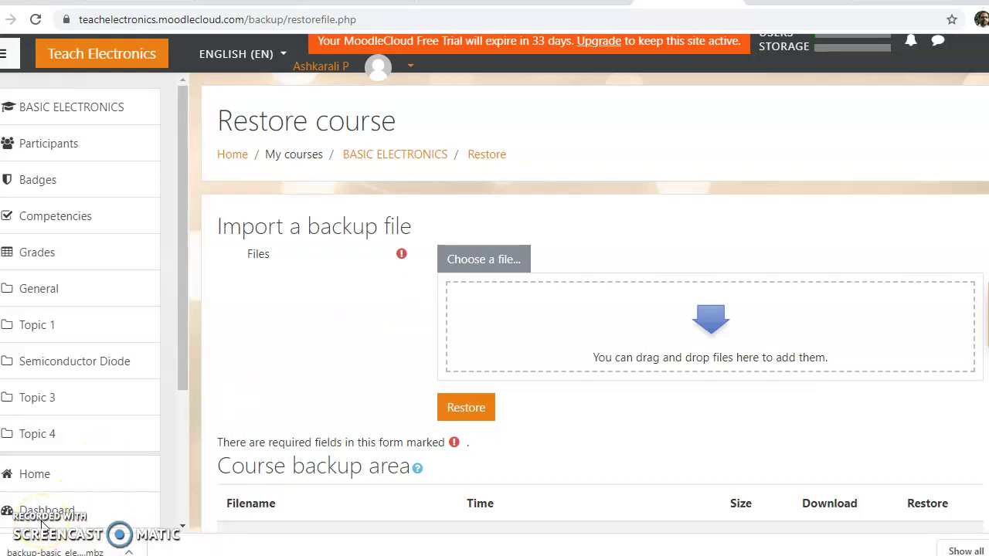
{"action": "left_click", "coordinate": [411, 159]}
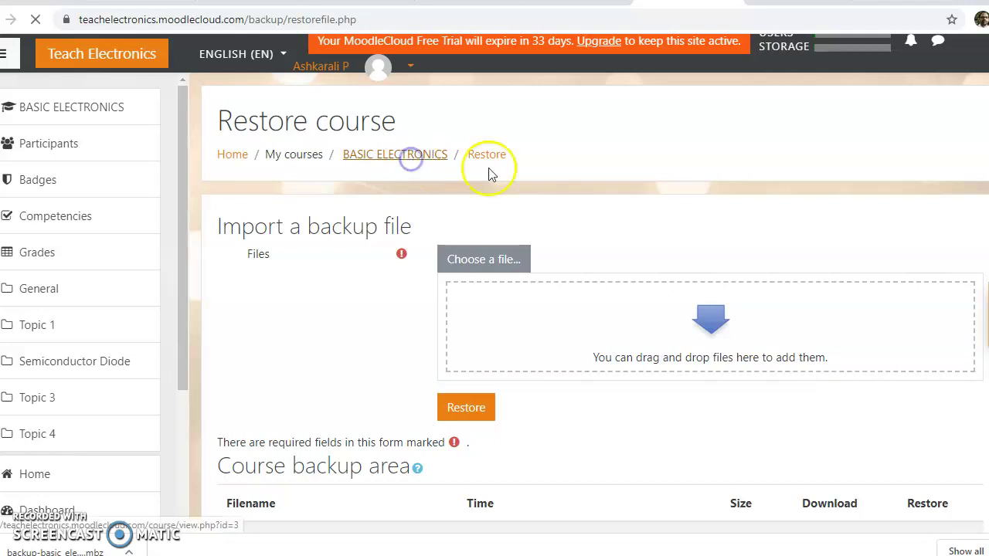
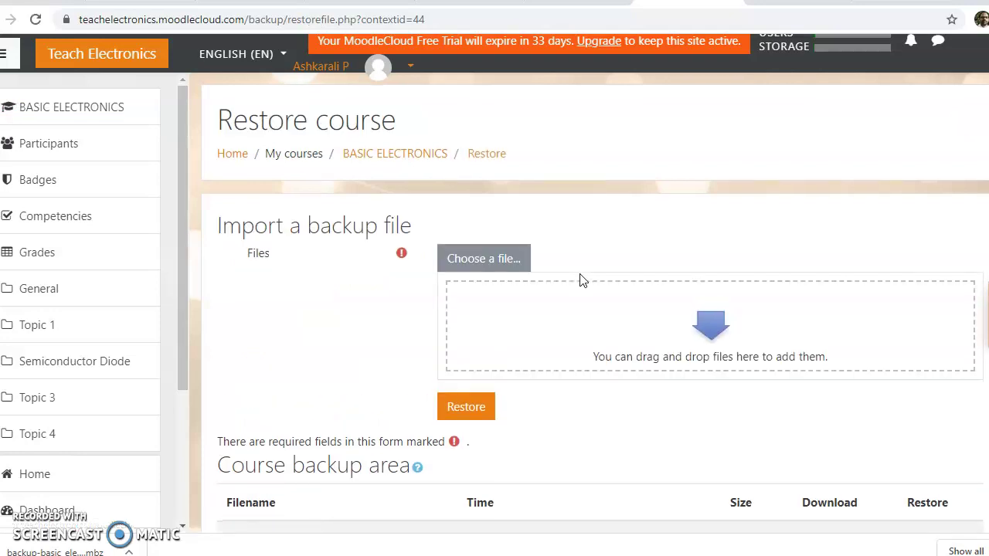
{"action": "scroll", "coordinate": [583, 280], "scroll_direction": "down", "scroll_amount": 2}
{"action": "scroll", "coordinate": [585, 281], "scroll_direction": "up", "scroll_amount": 1}
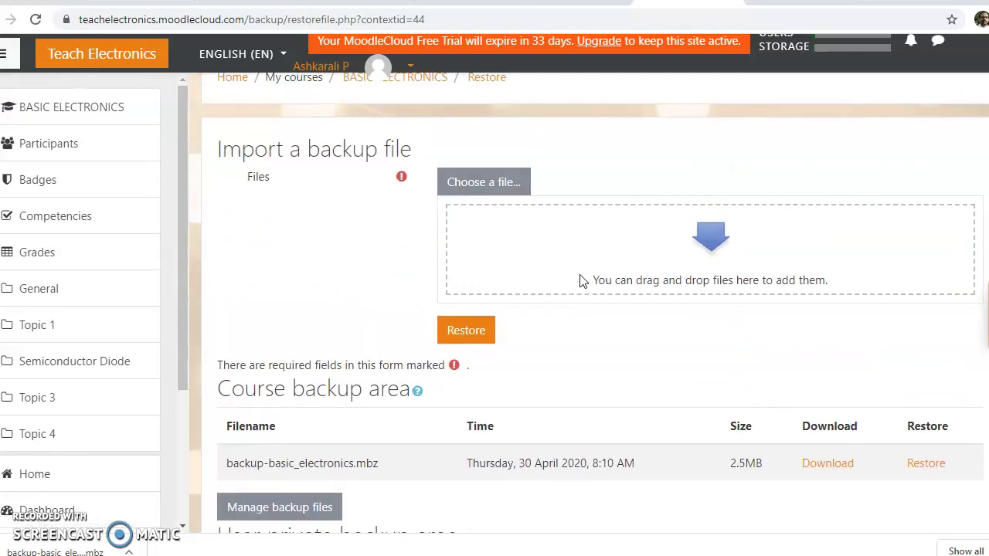
- Upload backup-basic_electronics.mbz from the Downloads folder as the backup file to import
{"action": "left_click", "coordinate": [502, 187]}
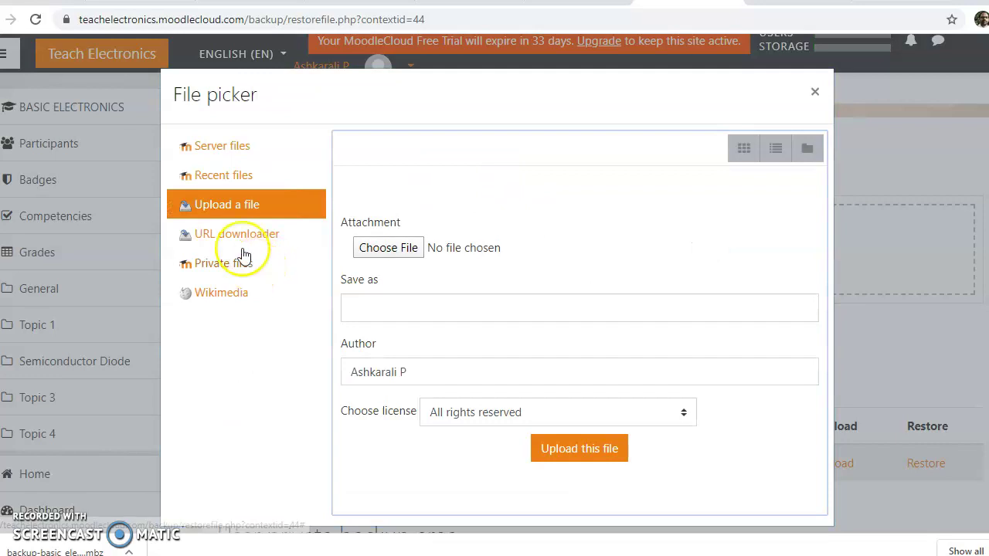
{"action": "left_click", "coordinate": [407, 251]}
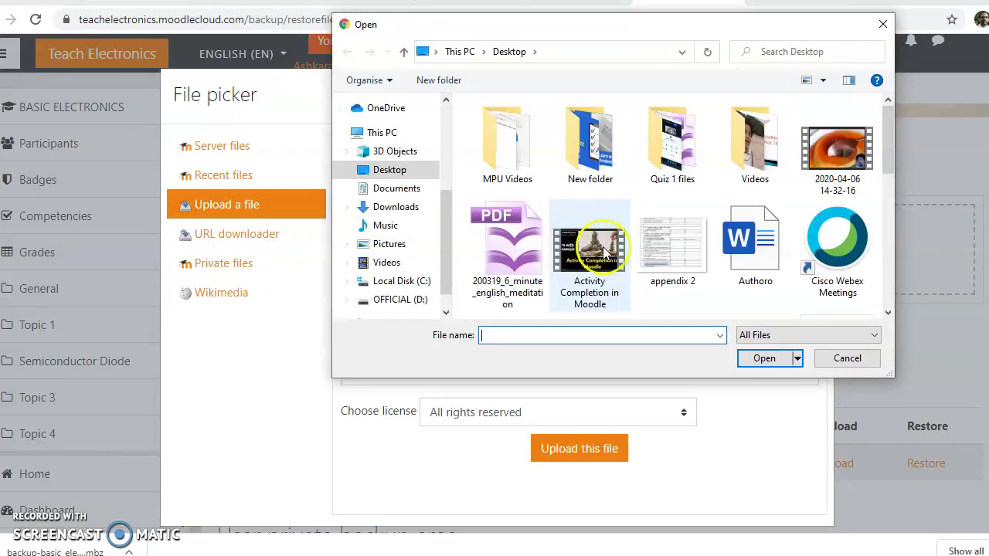
{"action": "left_click", "coordinate": [395, 207]}
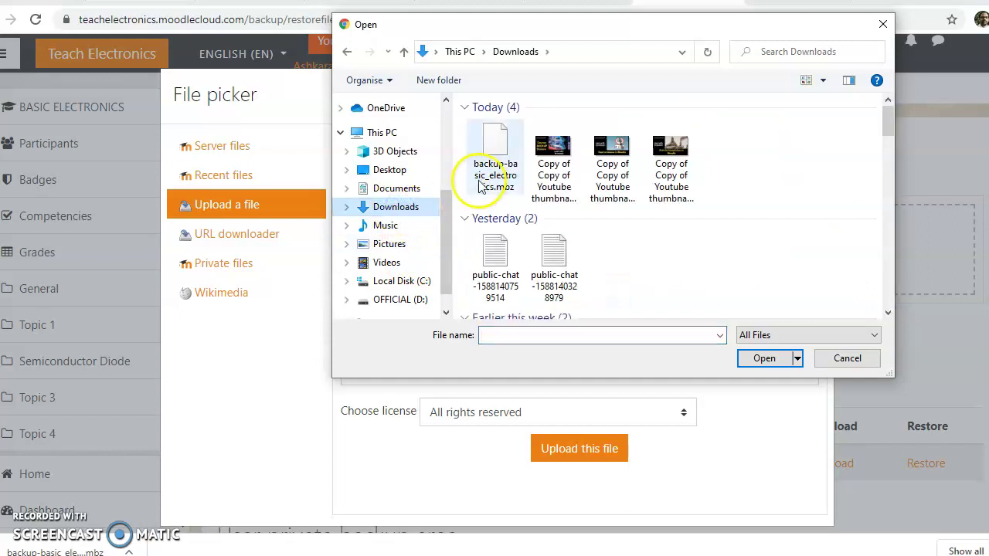
{"action": "left_click", "coordinate": [492, 160]}
{"action": "left_click", "coordinate": [762, 358]}
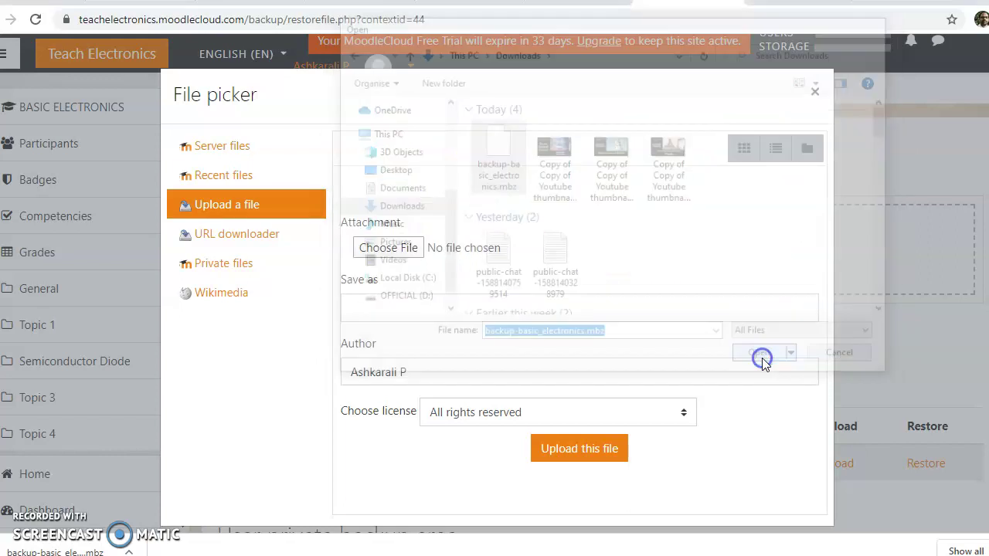
{"action": "left_click", "coordinate": [583, 448]}
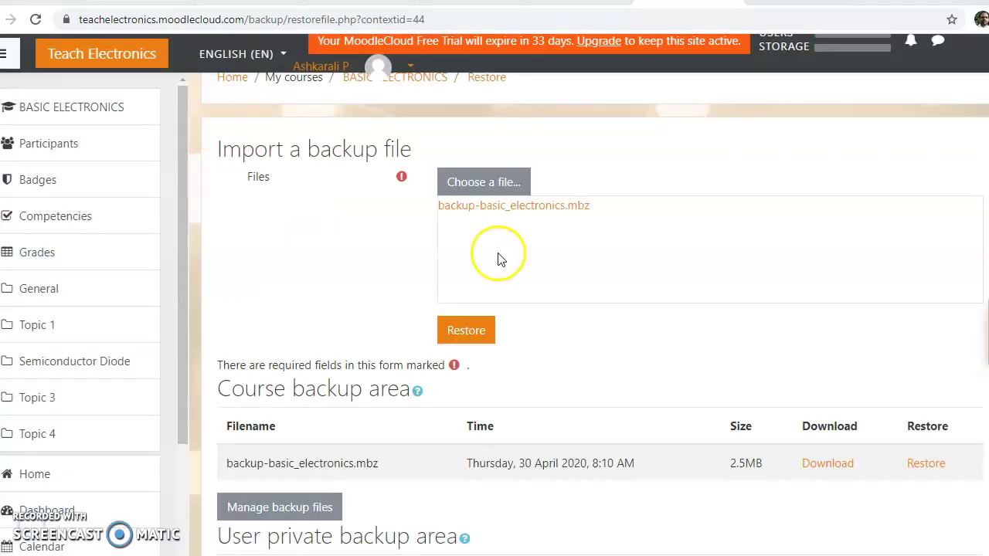
- Start restoring the uploaded backup, review its contents and continue to the Destination stage
{"action": "left_click", "coordinate": [468, 332]}
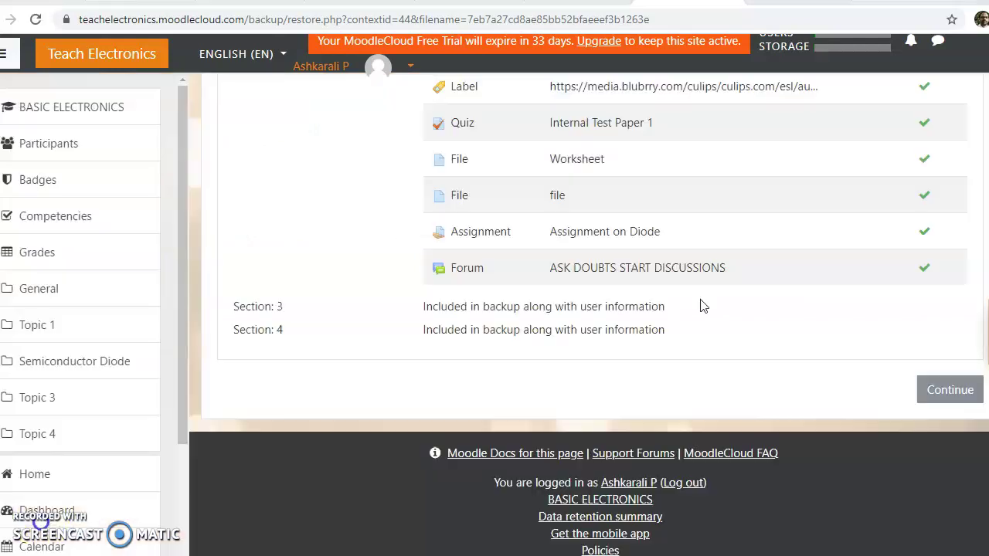
{"action": "scroll", "coordinate": [652, 338], "scroll_direction": "down", "scroll_amount": 8}
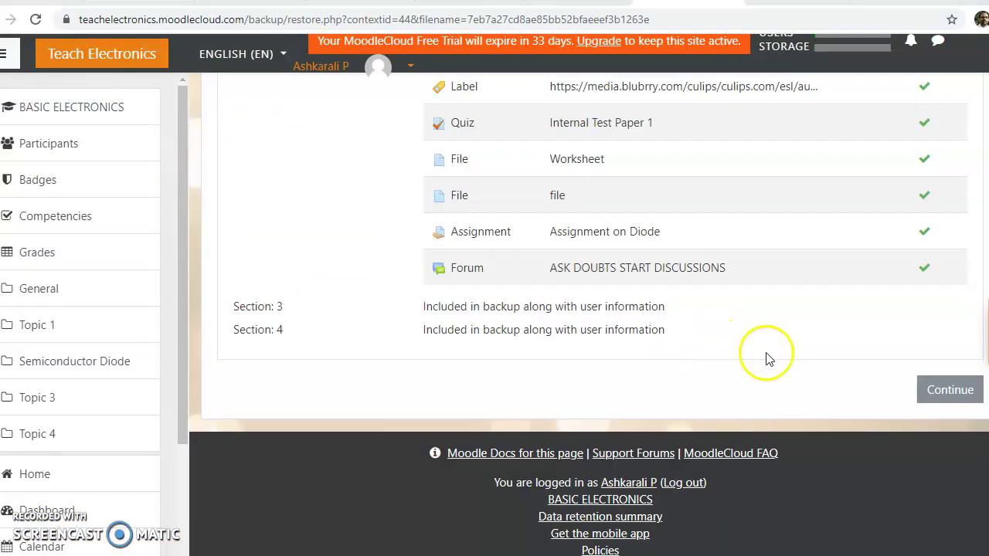
{"action": "left_click", "coordinate": [949, 391]}
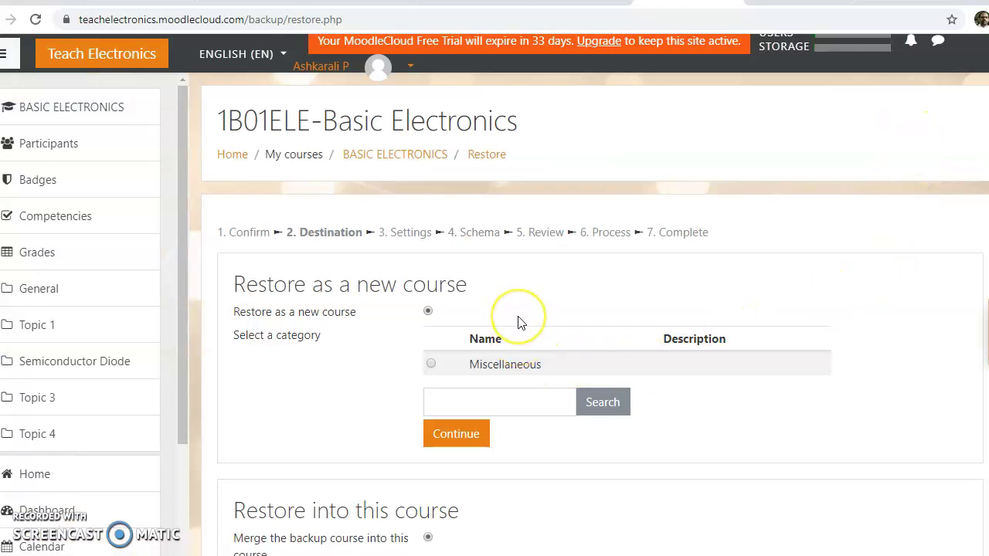
- Examine the destination options for restoring as a new course, into this course or into an existing course
{"action": "scroll", "coordinate": [518, 323], "scroll_direction": "down", "scroll_amount": 2}
{"action": "left_click", "coordinate": [537, 357]}
{"action": "left_click", "coordinate": [426, 173]}
{"action": "left_click", "coordinate": [519, 338]}
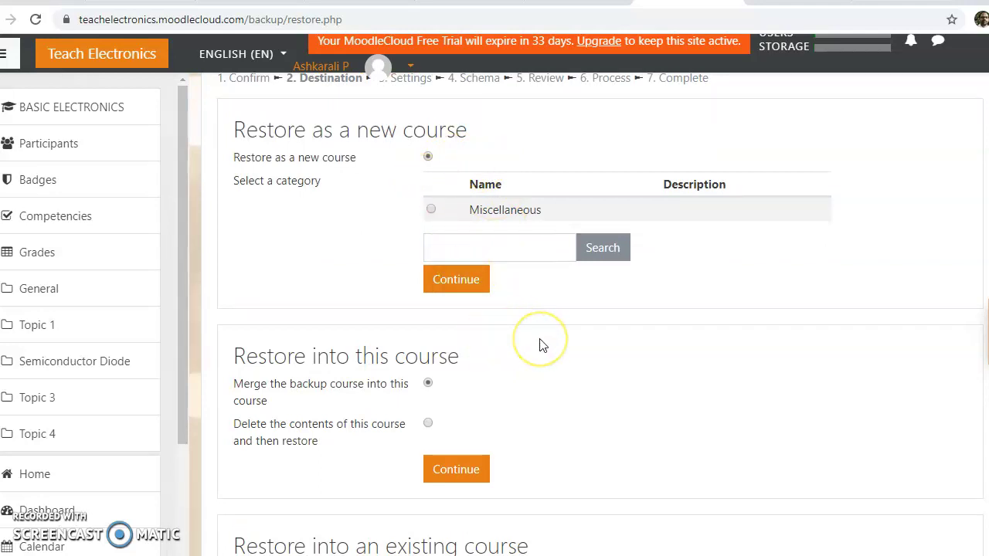
{"action": "scroll", "coordinate": [530, 339], "scroll_direction": "down", "scroll_amount": 2}
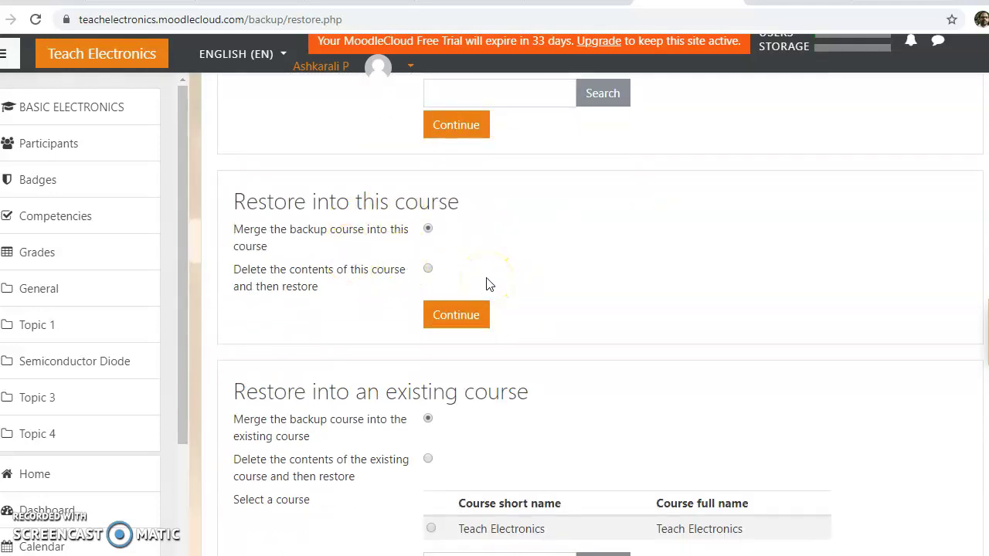
{"action": "scroll", "coordinate": [486, 284], "scroll_direction": "down", "scroll_amount": 1}
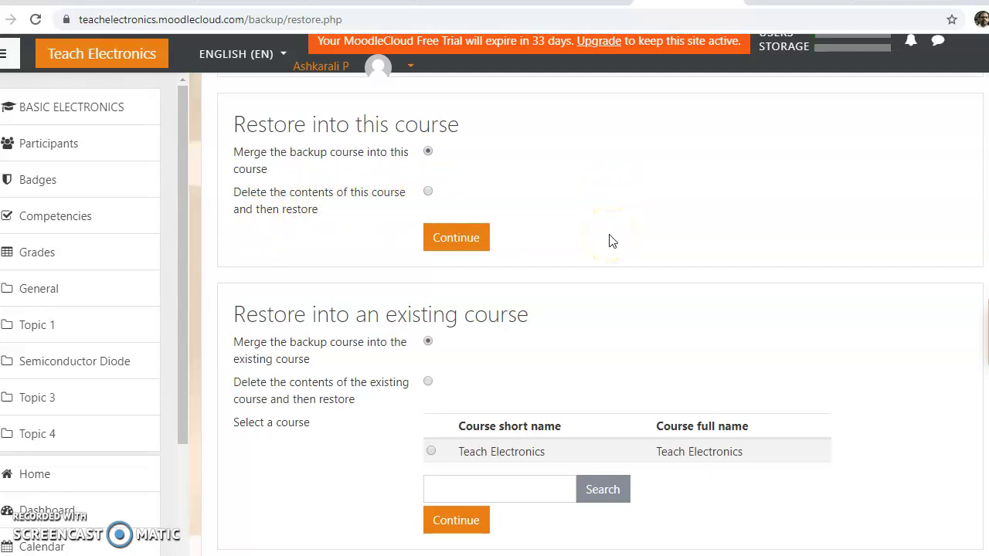
{"action": "scroll", "coordinate": [610, 241], "scroll_direction": "down", "scroll_amount": 1}
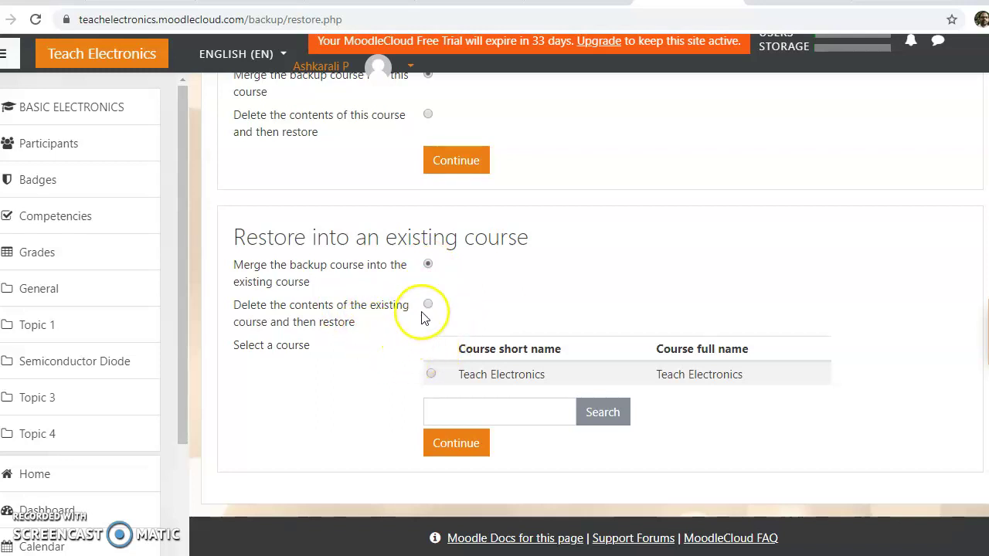
{"action": "scroll", "coordinate": [590, 289], "scroll_direction": "up", "scroll_amount": 10}
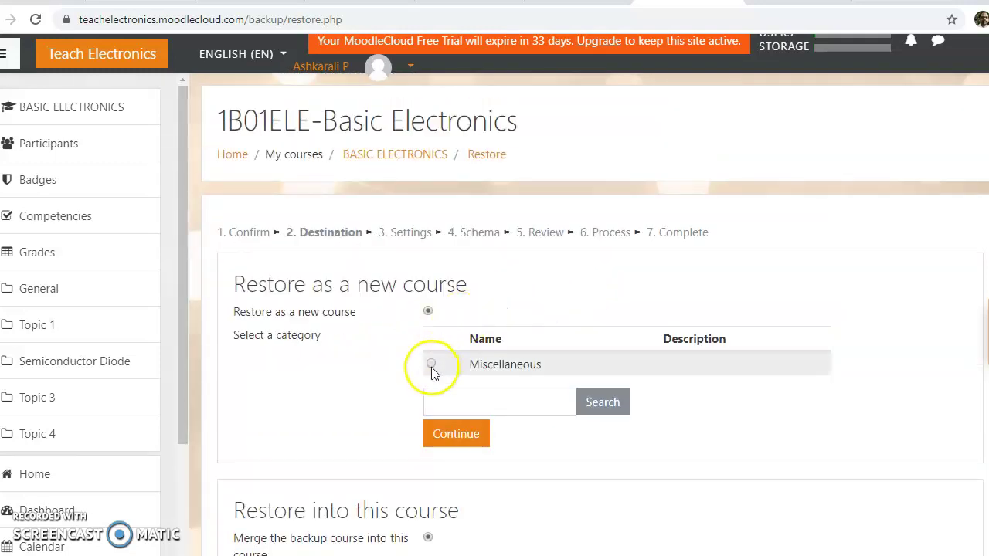
- Choose to restore the backup as a new course in the Miscellaneous category and continue to the Settings stage
{"action": "scroll", "coordinate": [441, 376], "scroll_direction": "down", "scroll_amount": 2}
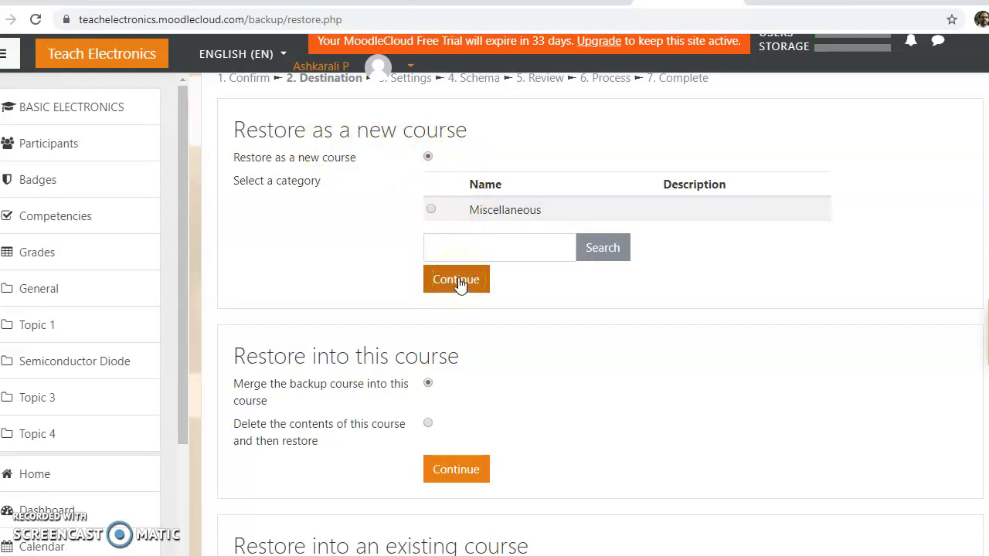
{"action": "left_click", "coordinate": [431, 210]}
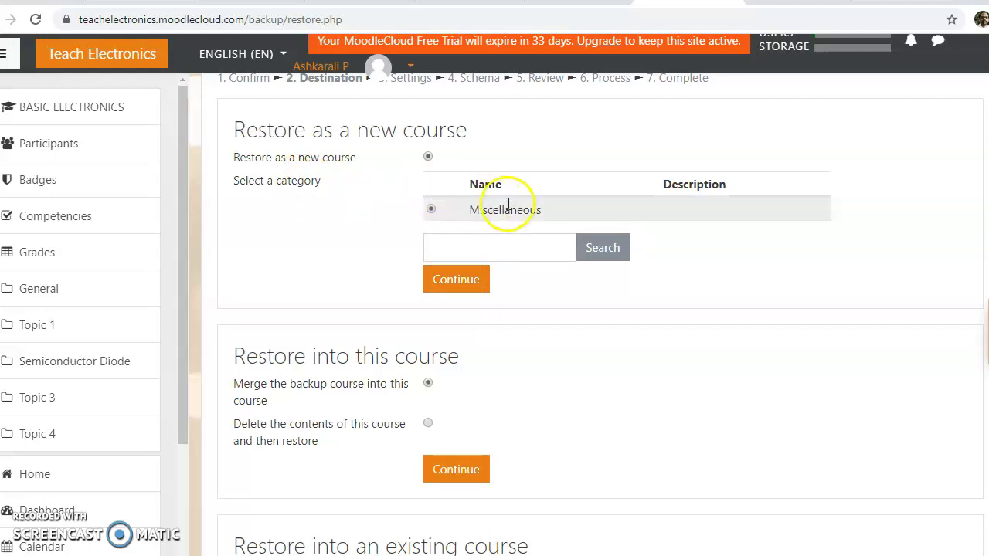
{"action": "left_click", "coordinate": [457, 282]}
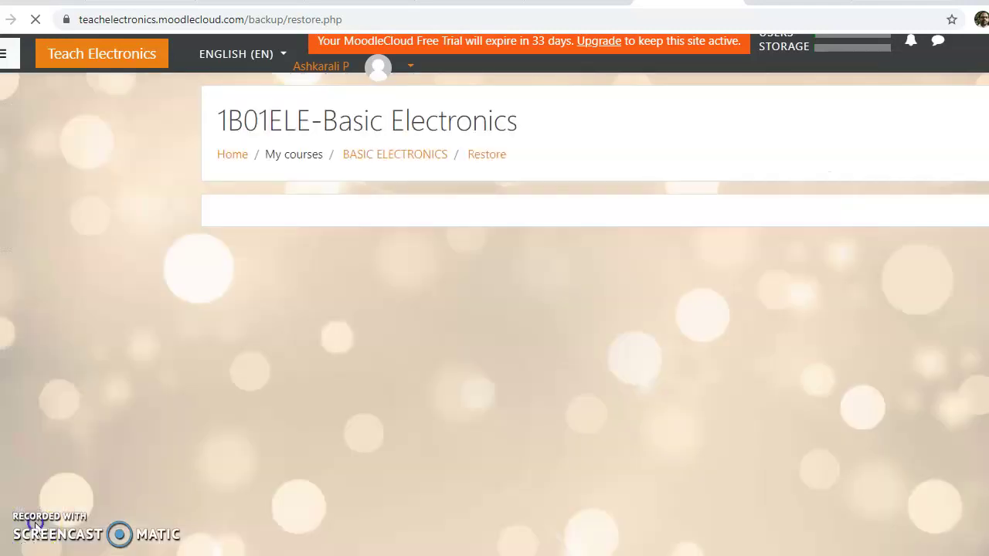
- Examine the available choices for including enrolment methods in the restore settings
{"action": "scroll", "coordinate": [647, 324], "scroll_direction": "down", "scroll_amount": 1}
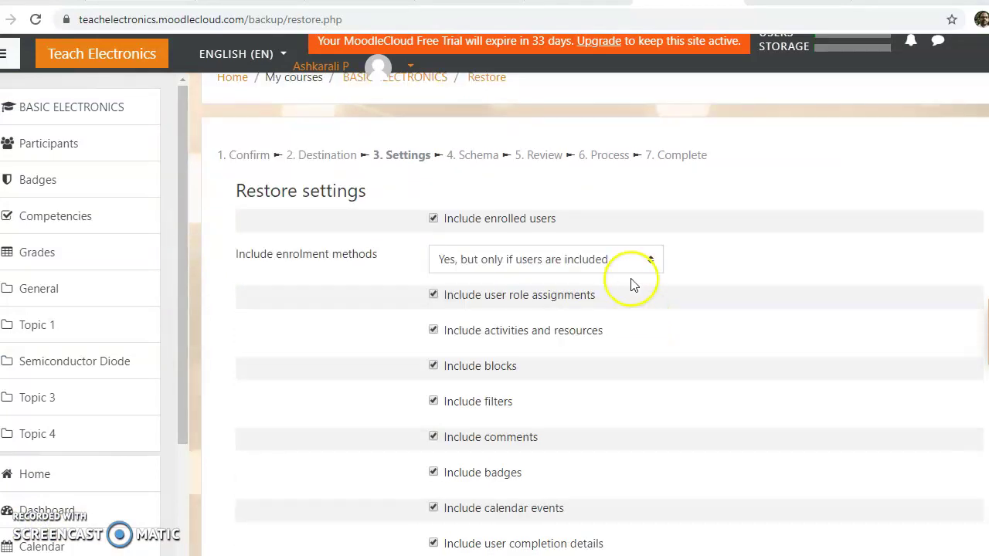
{"action": "left_click", "coordinate": [646, 256]}
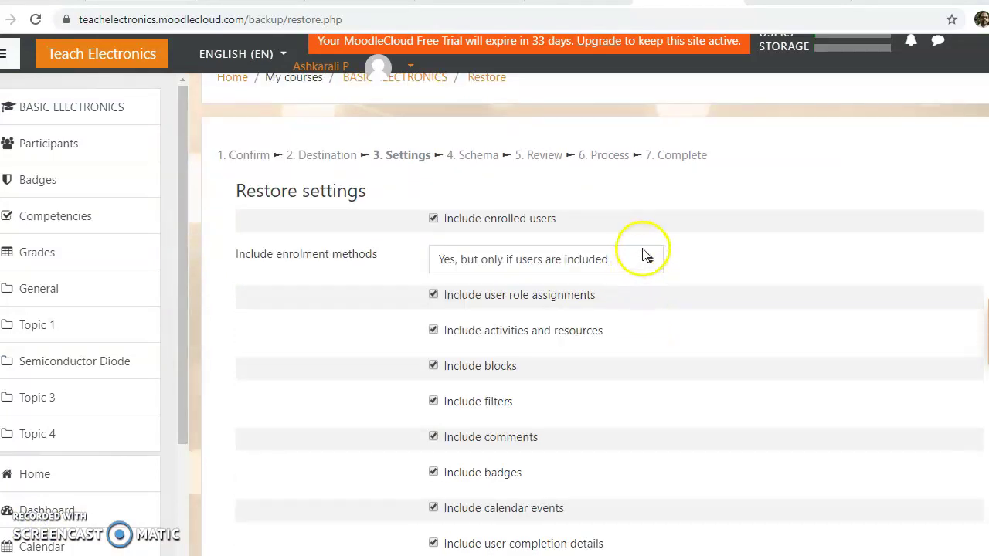
{"action": "left_click", "coordinate": [646, 256]}
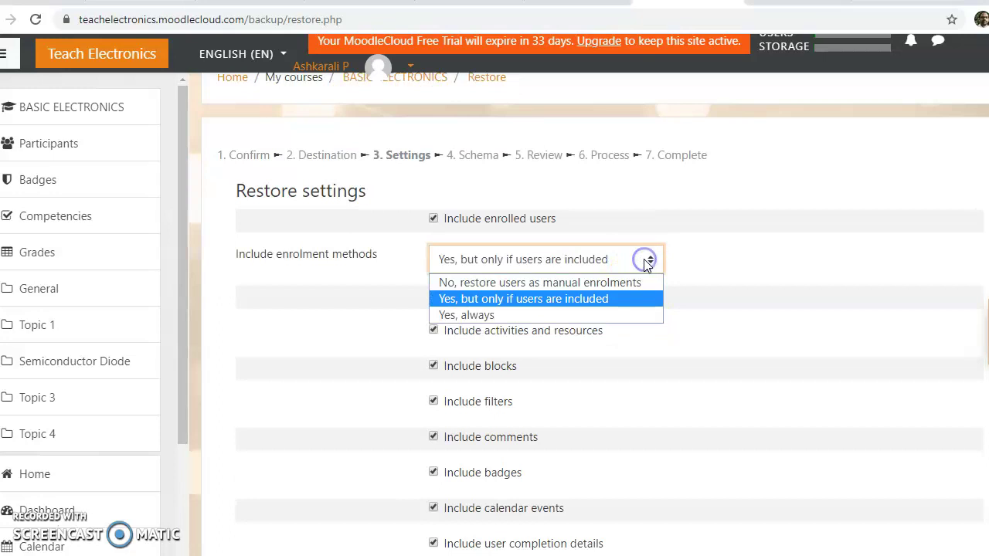
{"action": "left_click", "coordinate": [726, 255]}
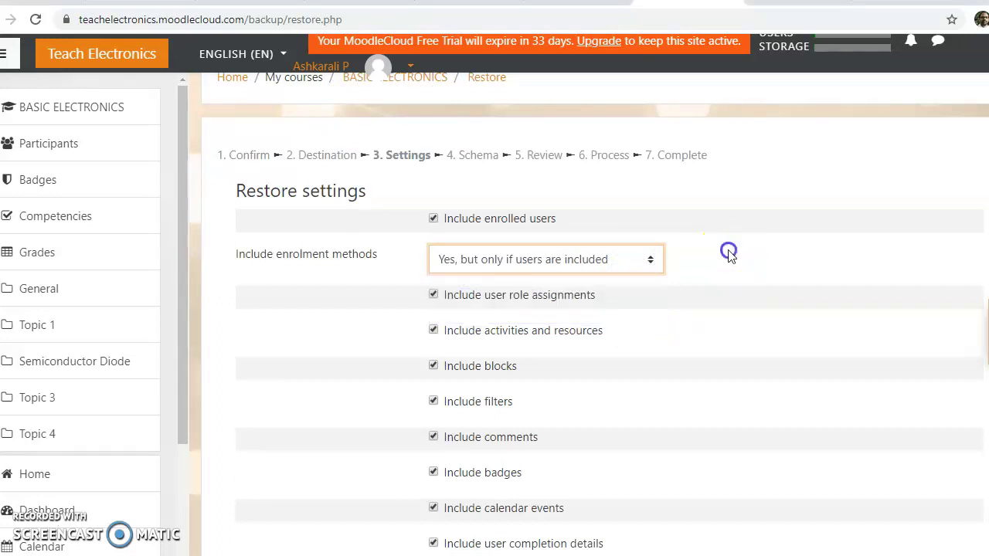
{"action": "left_click", "coordinate": [698, 319]}
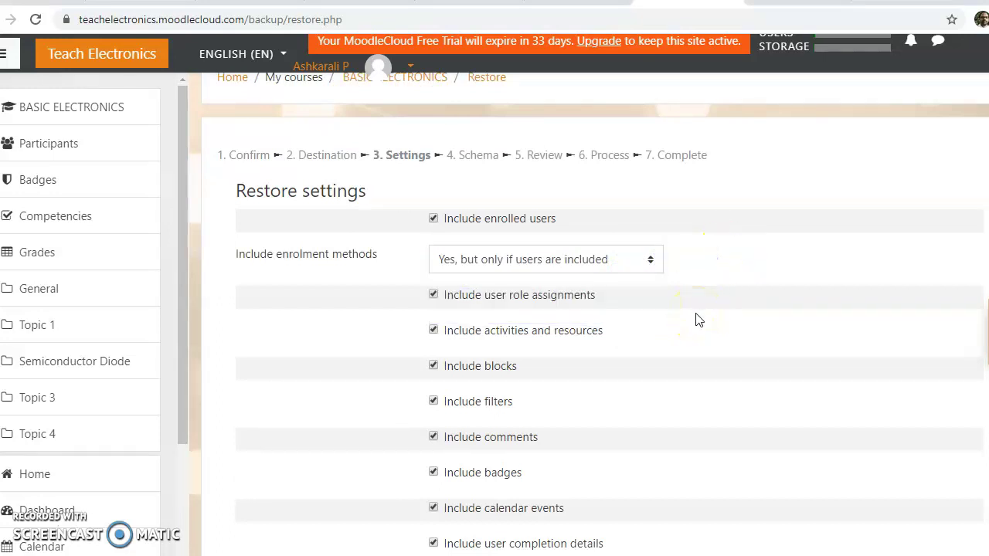
{"action": "left_click", "coordinate": [434, 220]}
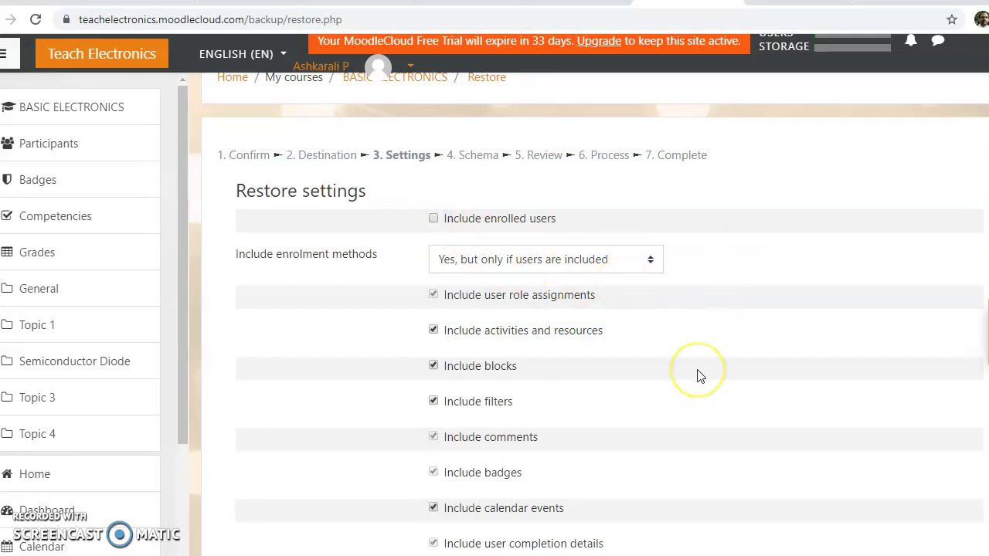
{"action": "scroll", "coordinate": [698, 376], "scroll_direction": "down", "scroll_amount": 1}
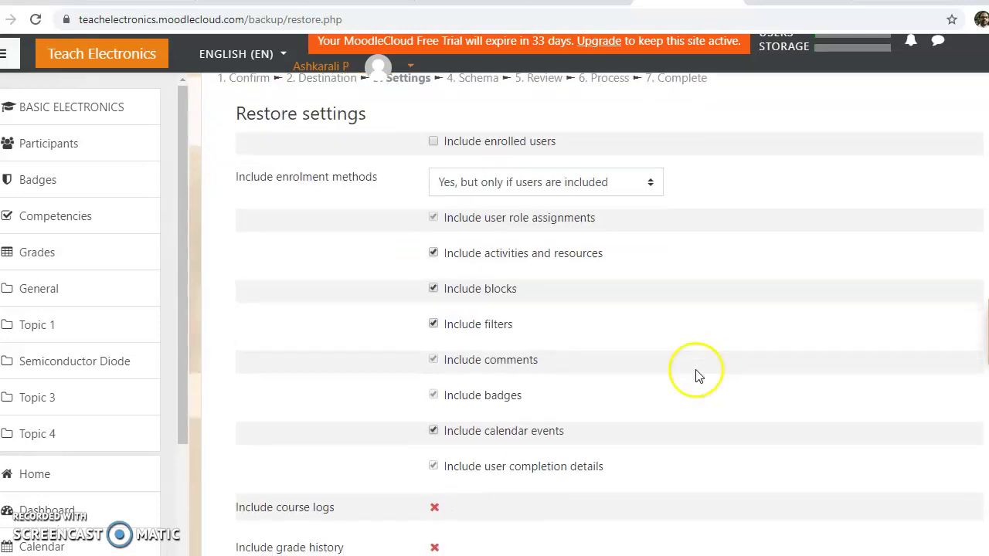
{"action": "left_click", "coordinate": [434, 147]}
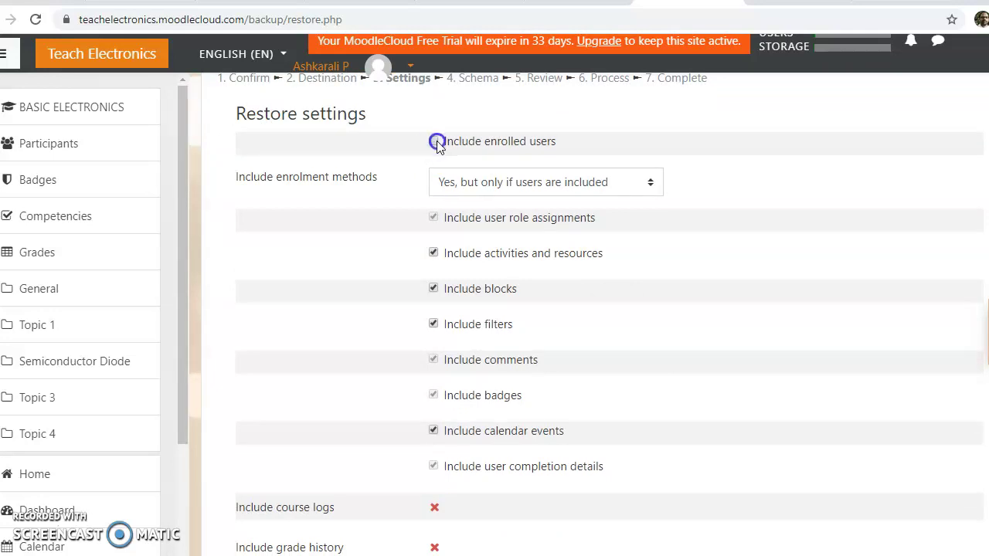
- Accept the restore settings with all available items included and continue to the Schema stage
{"action": "scroll", "coordinate": [648, 289], "scroll_direction": "down", "scroll_amount": 4}
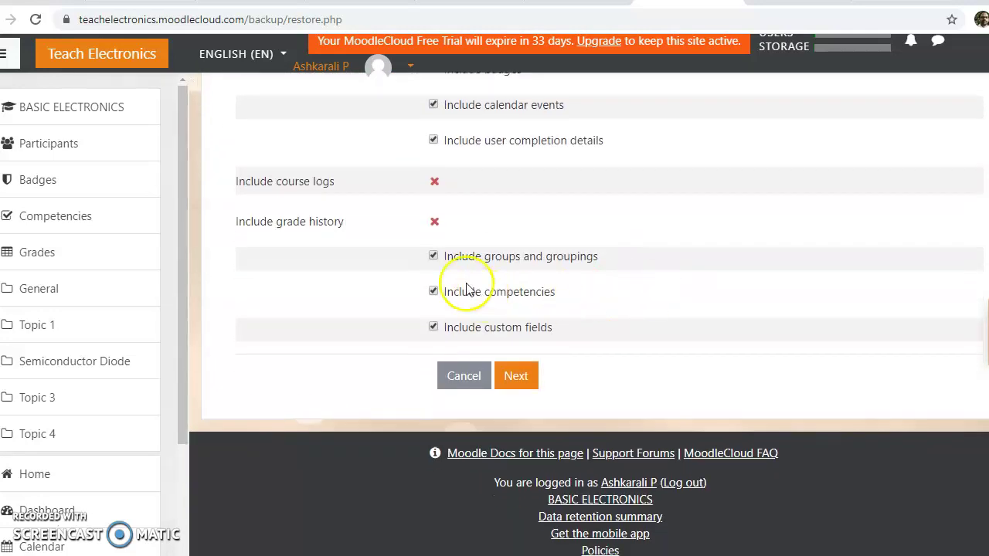
{"action": "left_click", "coordinate": [515, 378]}
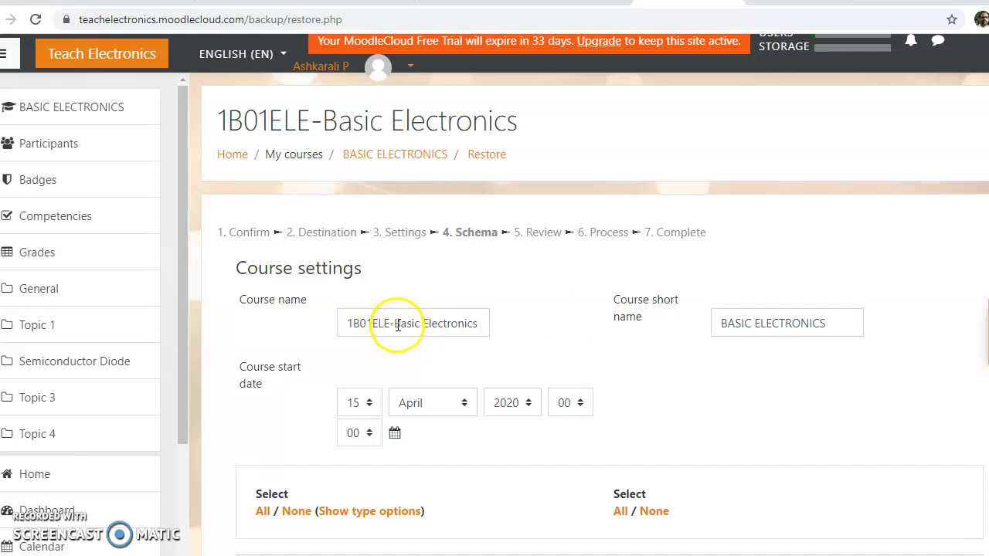
- Set the restored course's name to 2B02ELE-Basic Electronics and its short name to BASIC ELECTRONICS MOOCs
{"action": "left_click", "coordinate": [348, 322]}
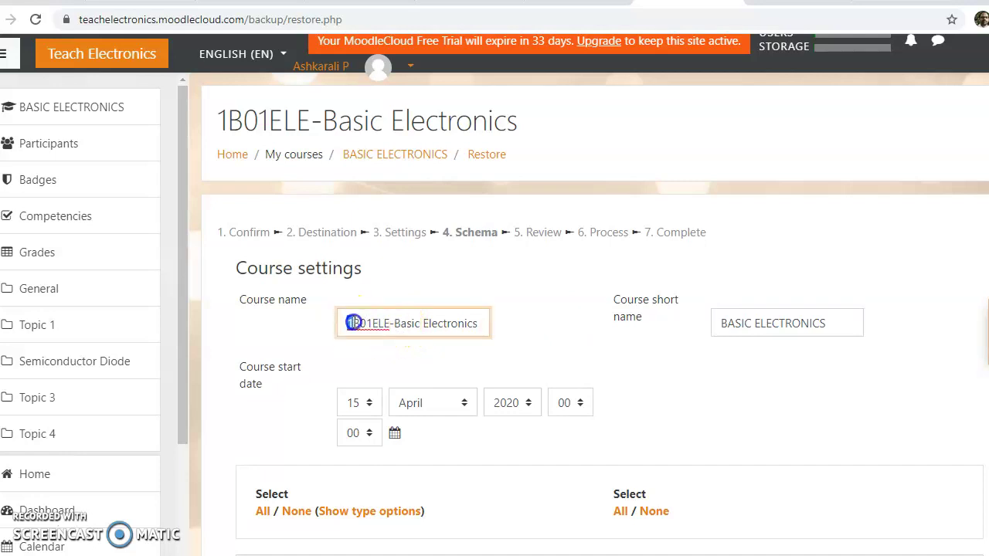
{"action": "key", "text": "BackSpace"}
{"action": "type", "text": "2"}
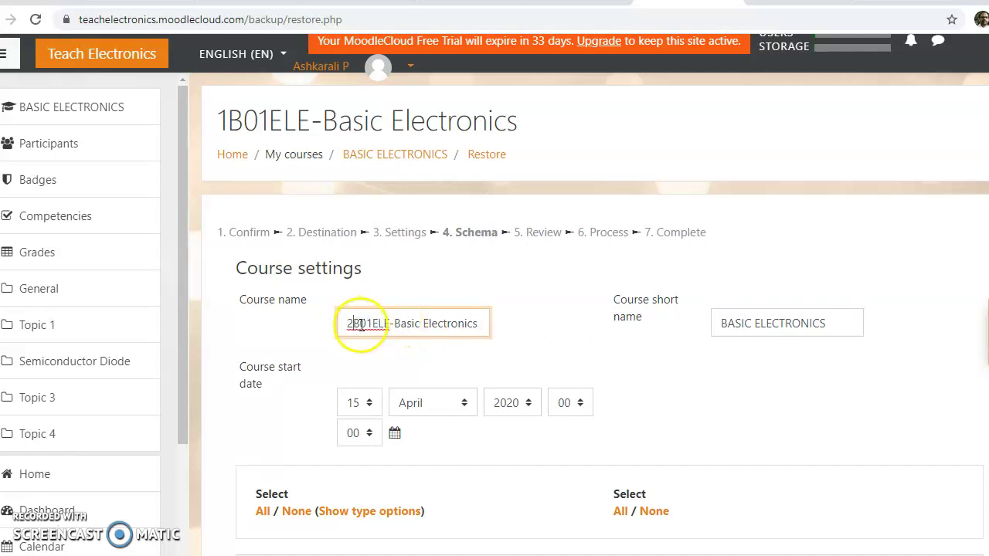
{"action": "left_click", "coordinate": [370, 325]}
{"action": "key", "text": "BackSpace"}
{"action": "type", "text": "2"}
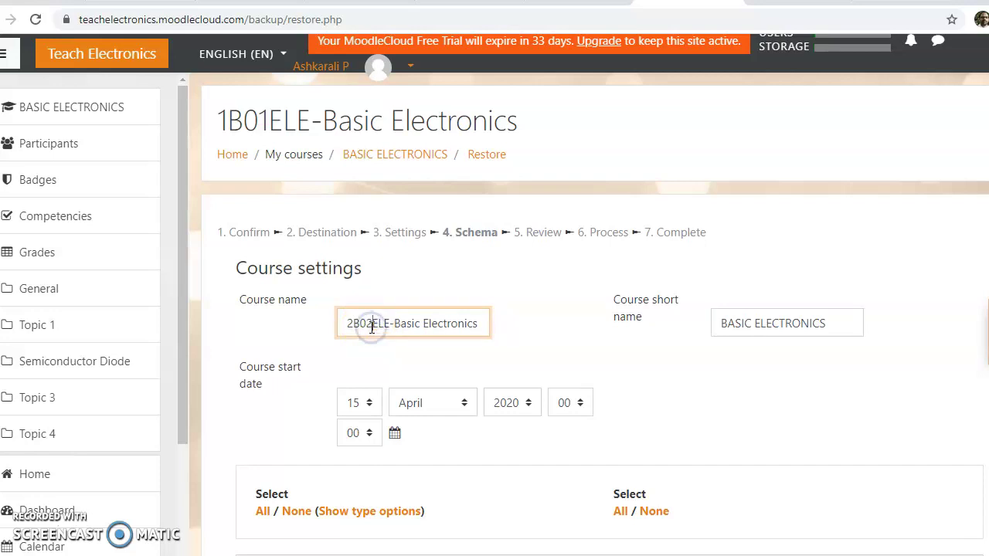
{"action": "left_click", "coordinate": [823, 325]}
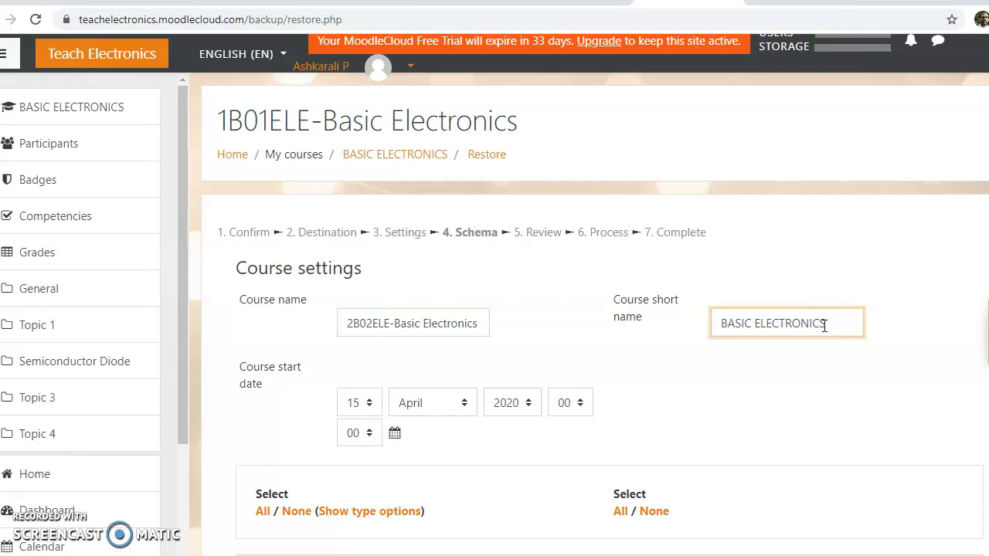
{"action": "type", "text": "MOOCs"}
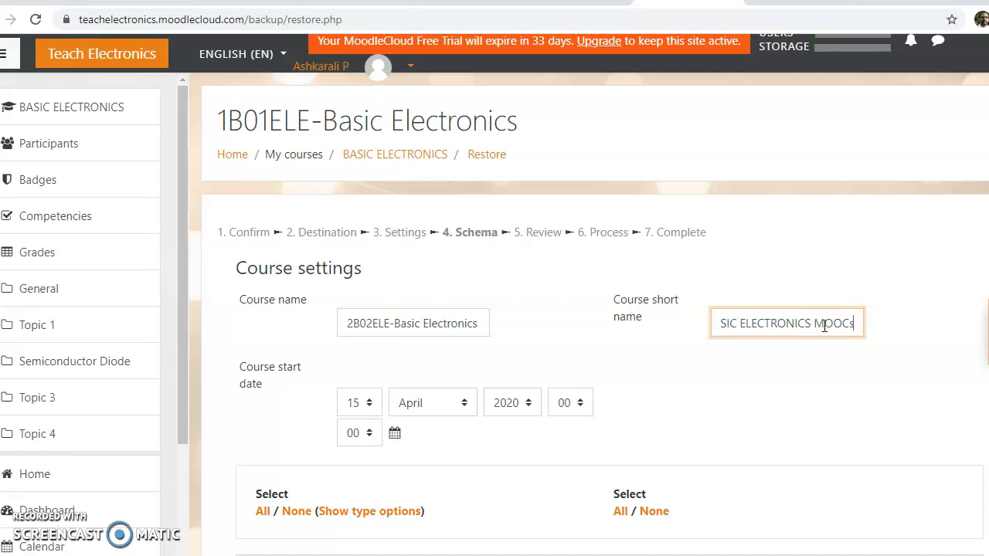
- Set the restored course's start date to 1 June 2020
{"action": "left_click", "coordinate": [676, 362]}
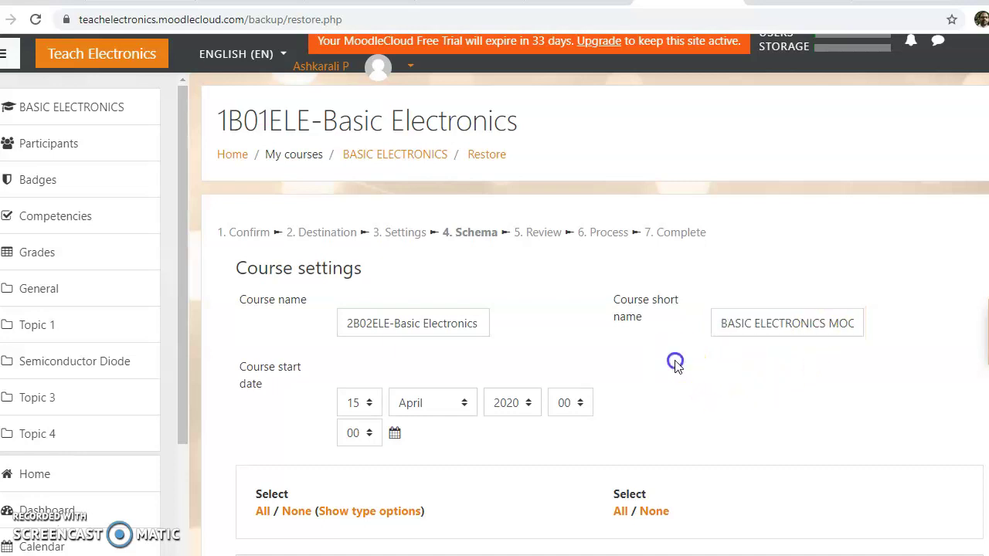
{"action": "scroll", "coordinate": [463, 379], "scroll_direction": "down", "scroll_amount": 2}
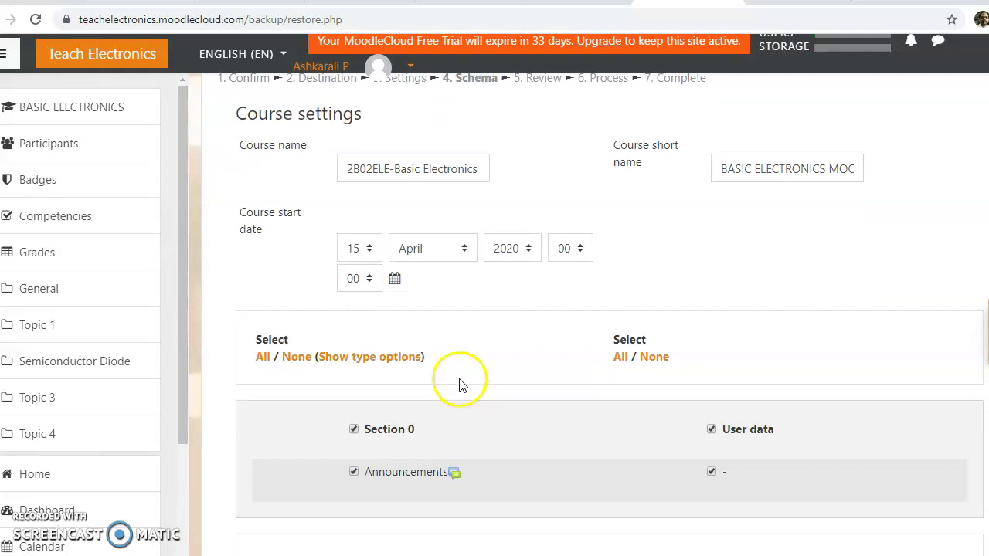
{"action": "left_click", "coordinate": [370, 251]}
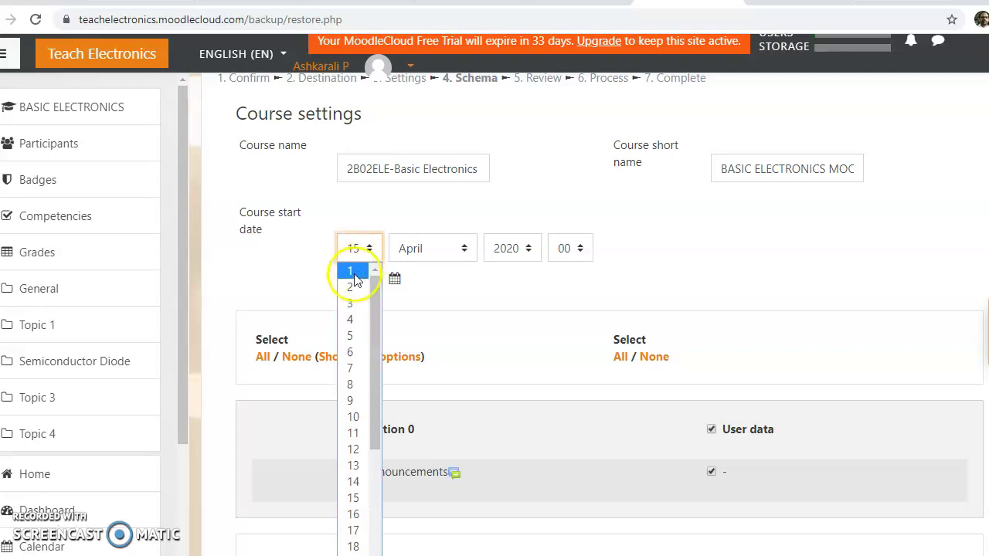
{"action": "left_click", "coordinate": [350, 268]}
{"action": "left_click", "coordinate": [435, 260]}
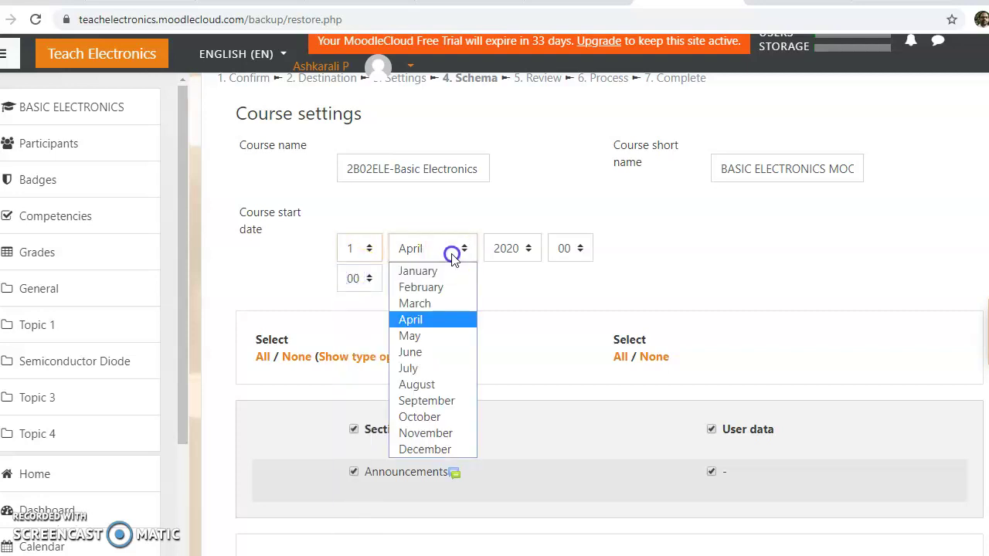
{"action": "left_click", "coordinate": [424, 349]}
{"action": "left_click", "coordinate": [701, 260]}
- Exclude user data for Section 0, Section 1 and Semiconductor Diode, and continue to the Review stage
{"action": "scroll", "coordinate": [591, 287], "scroll_direction": "down", "scroll_amount": 4}
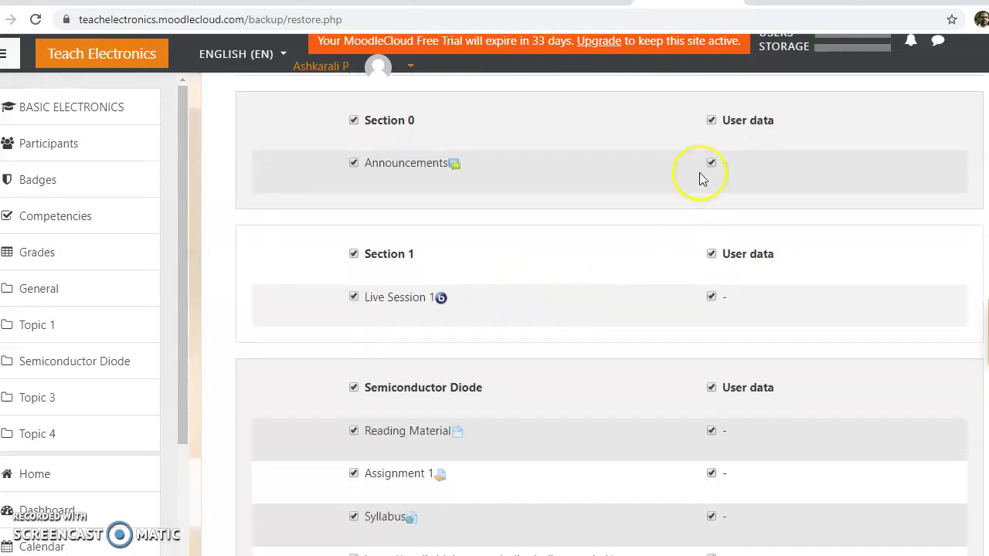
{"action": "left_click", "coordinate": [711, 121]}
{"action": "left_click", "coordinate": [711, 254]}
{"action": "left_click", "coordinate": [711, 387]}
{"action": "scroll", "coordinate": [717, 394], "scroll_direction": "down", "scroll_amount": 6}
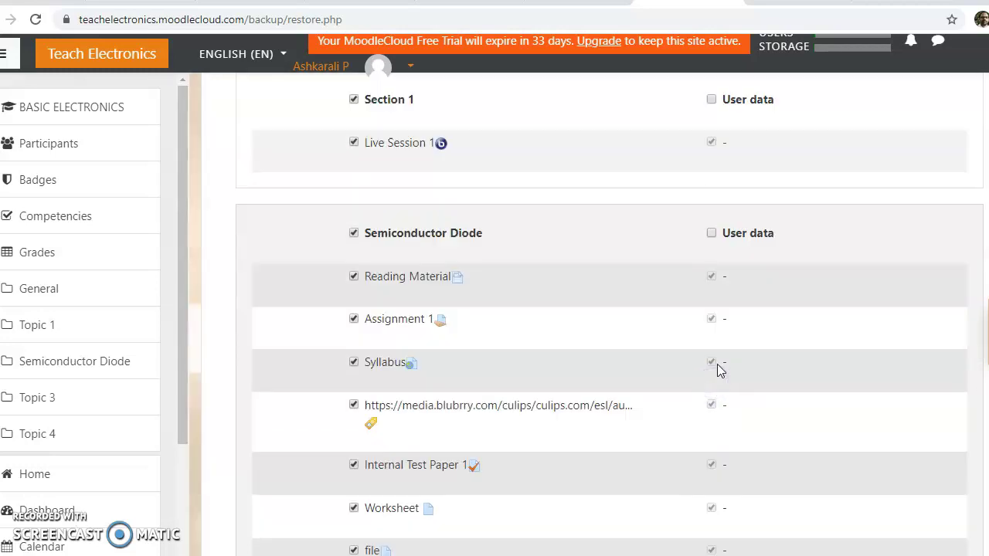
{"action": "scroll", "coordinate": [718, 408], "scroll_direction": "down", "scroll_amount": 3}
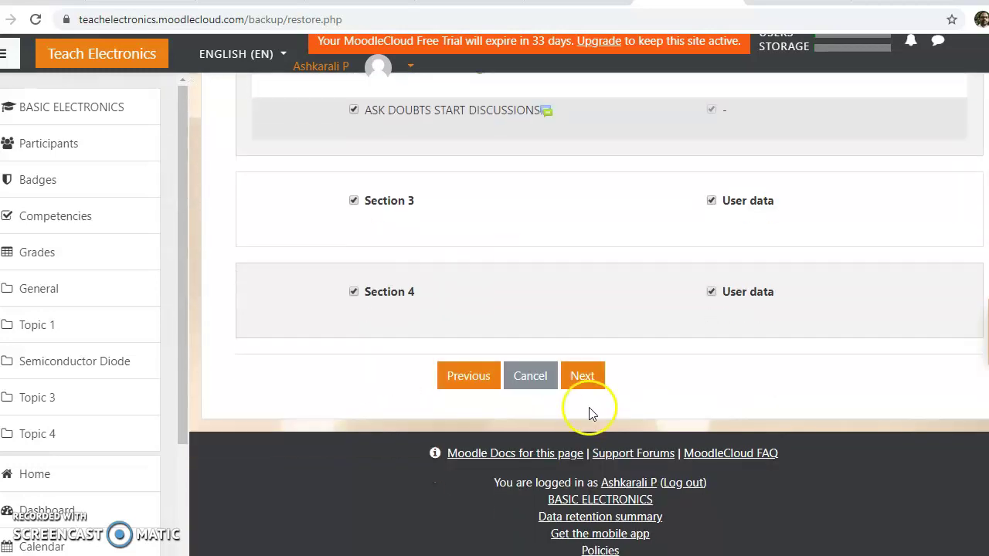
{"action": "left_click", "coordinate": [584, 376]}
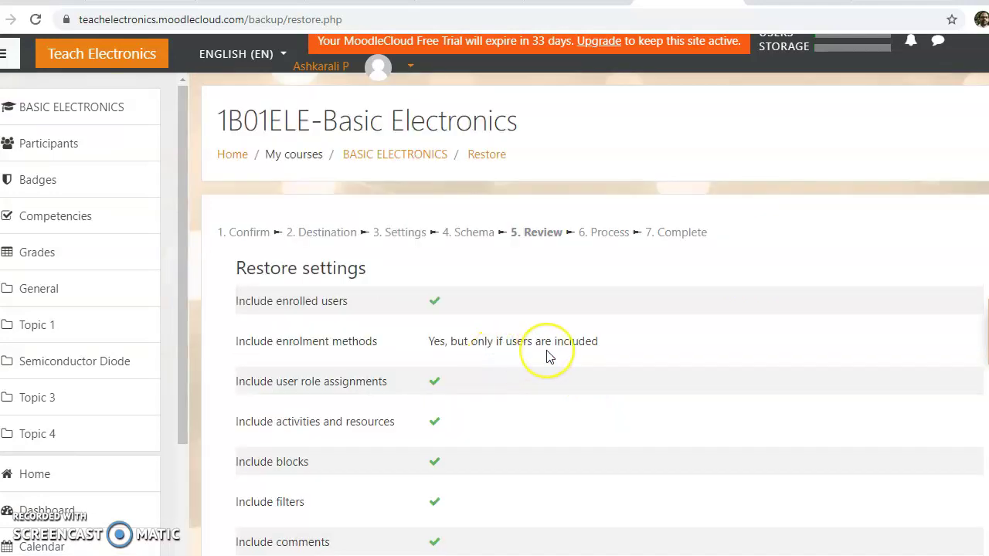
- Perform the restore from the Review stage and open the restored course
{"action": "scroll", "coordinate": [548, 355], "scroll_direction": "down", "scroll_amount": 10}
{"action": "scroll", "coordinate": [549, 353], "scroll_direction": "down", "scroll_amount": 15}
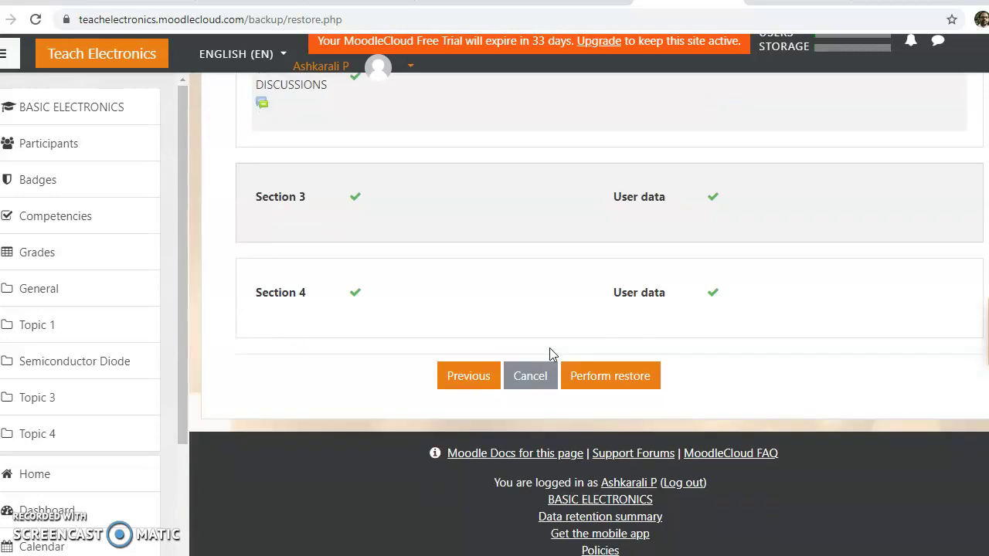
{"action": "left_click", "coordinate": [631, 358]}
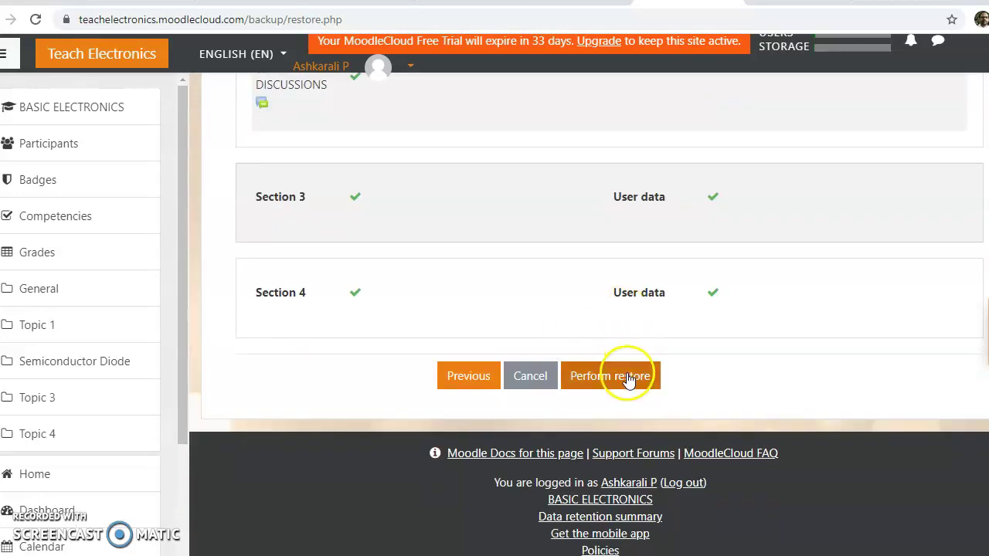
{"action": "left_click", "coordinate": [631, 364]}
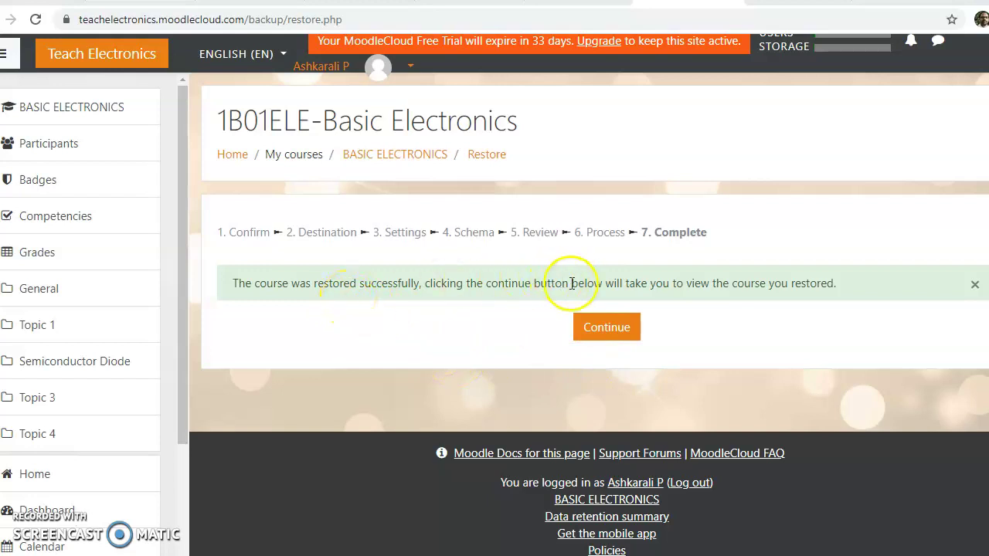
{"action": "left_click", "coordinate": [608, 329]}
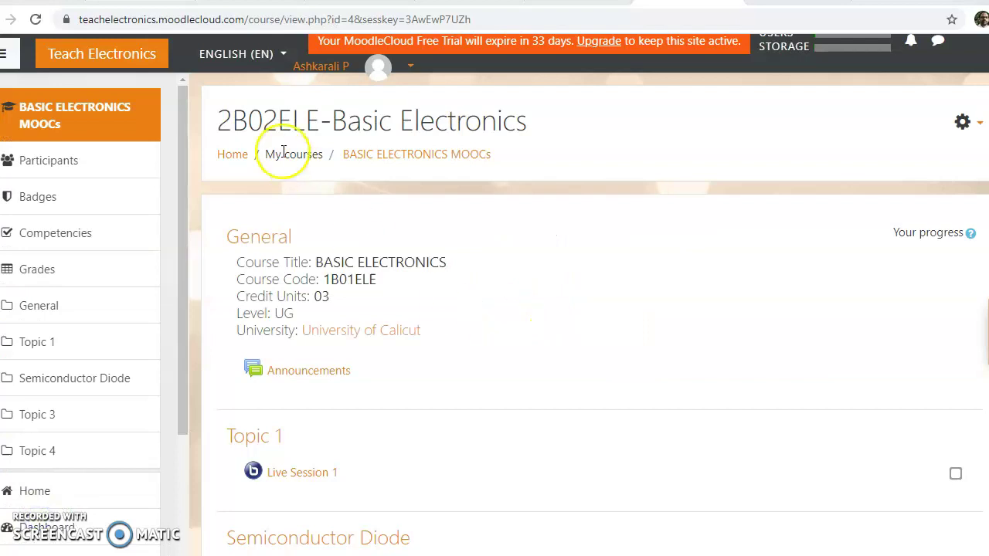
- Look through the restored course's topics and check its list of participants
{"action": "scroll", "coordinate": [461, 269], "scroll_direction": "down", "scroll_amount": 6}
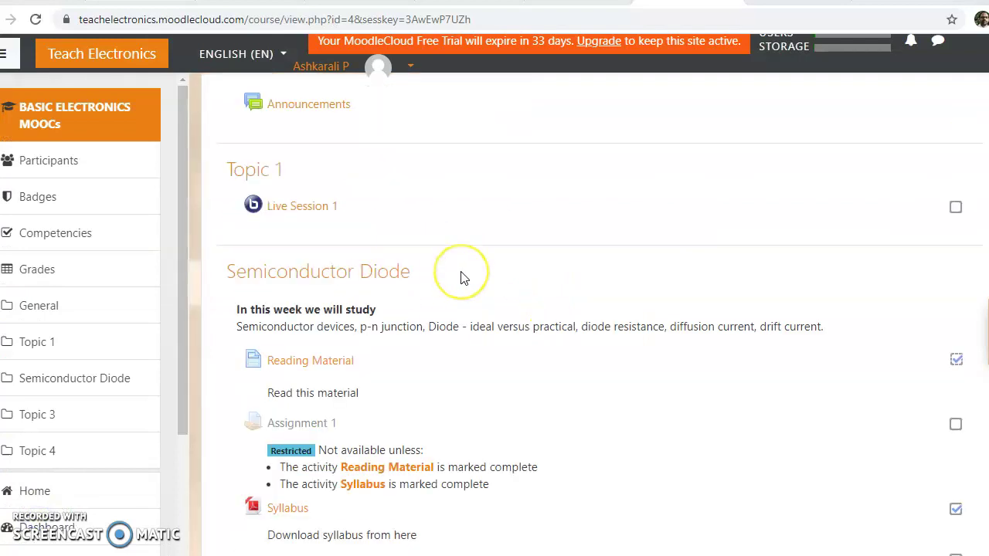
{"action": "scroll", "coordinate": [461, 277], "scroll_direction": "down", "scroll_amount": 1}
{"action": "left_click", "coordinate": [66, 161]}
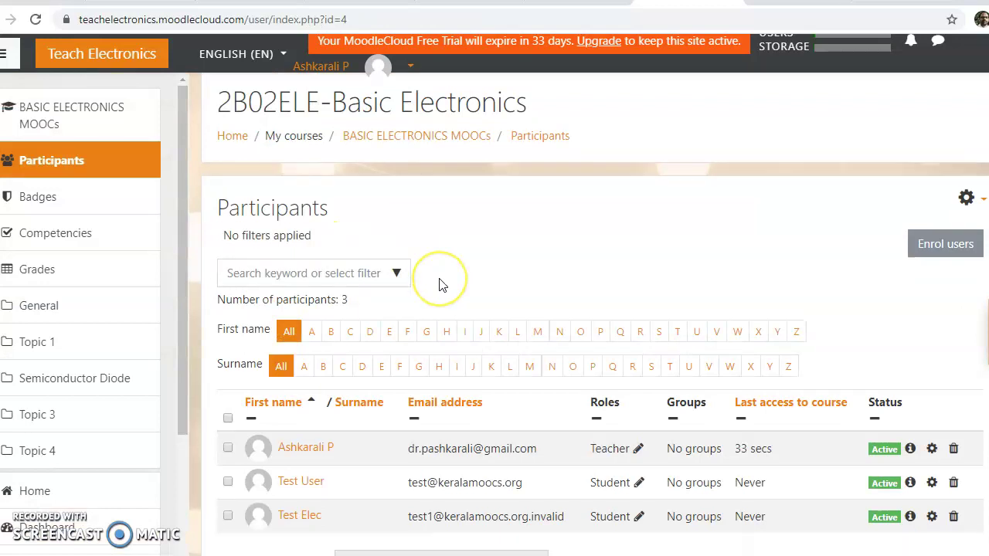
{"action": "scroll", "coordinate": [441, 283], "scroll_direction": "down", "scroll_amount": 2}
{"action": "scroll", "coordinate": [438, 284], "scroll_direction": "up", "scroll_amount": 2}
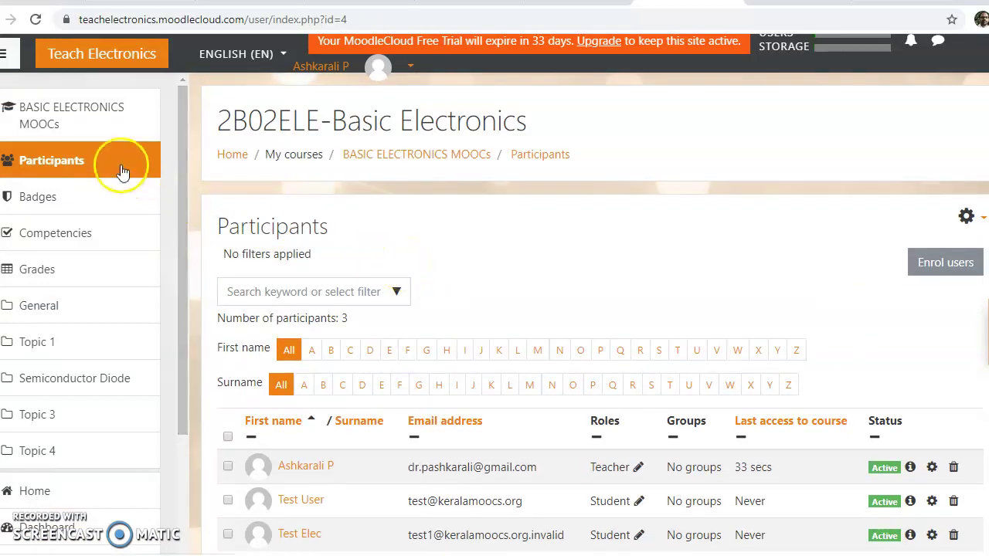
- Return to the restored course's page, open Assignment on Diode in the Semiconductor Diode section, and review its instructions and grading summary
{"action": "left_click", "coordinate": [417, 162]}
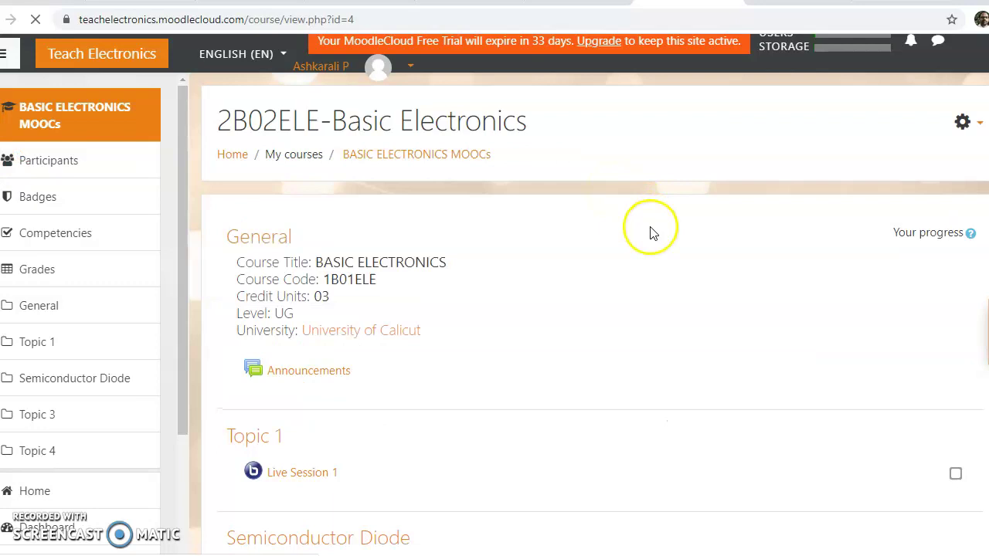
{"action": "scroll", "coordinate": [607, 269], "scroll_direction": "down", "scroll_amount": 3}
{"action": "scroll", "coordinate": [607, 269], "scroll_direction": "down", "scroll_amount": 2}
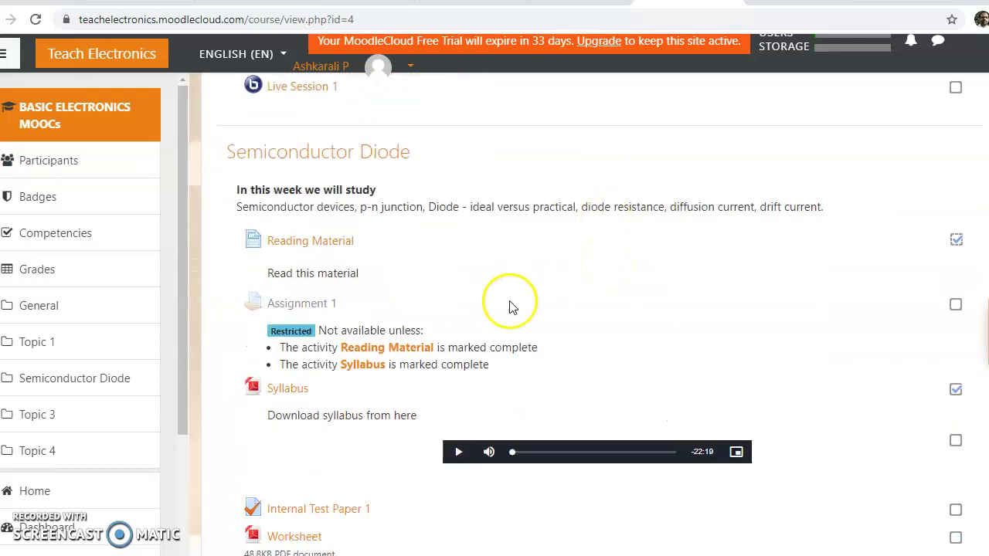
{"action": "scroll", "coordinate": [419, 316], "scroll_direction": "down", "scroll_amount": 1}
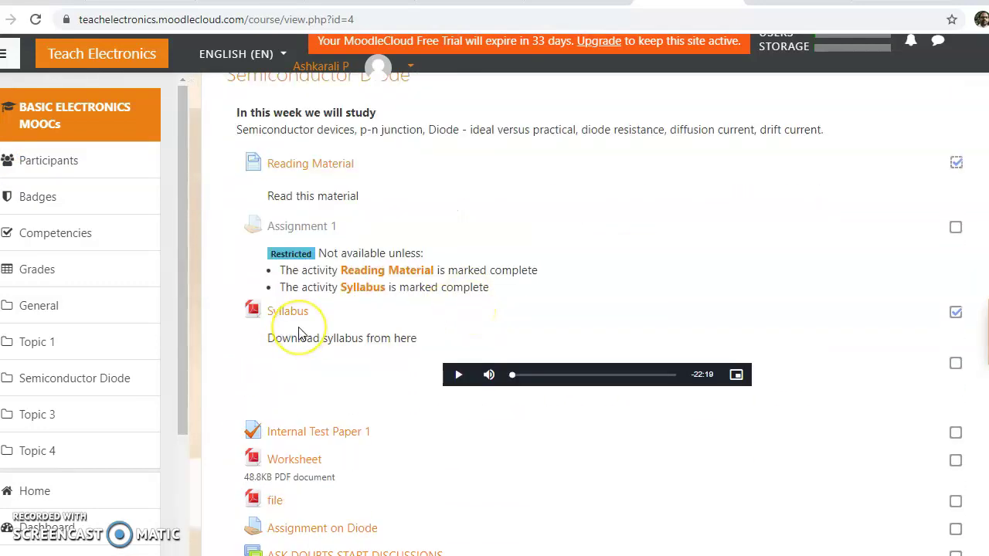
{"action": "scroll", "coordinate": [397, 335], "scroll_direction": "down", "scroll_amount": 3}
{"action": "left_click", "coordinate": [315, 300]}
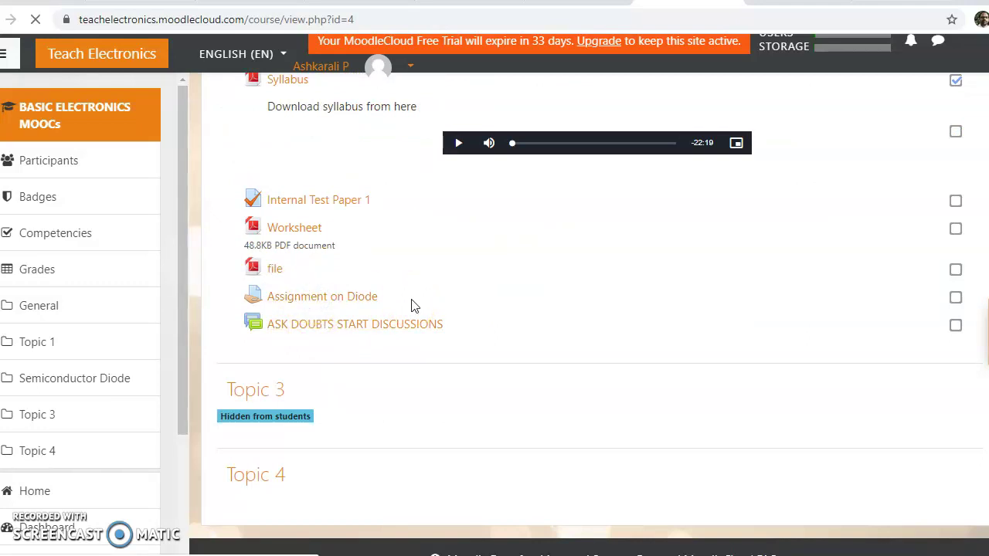
{"action": "scroll", "coordinate": [418, 313], "scroll_direction": "down", "scroll_amount": 4}
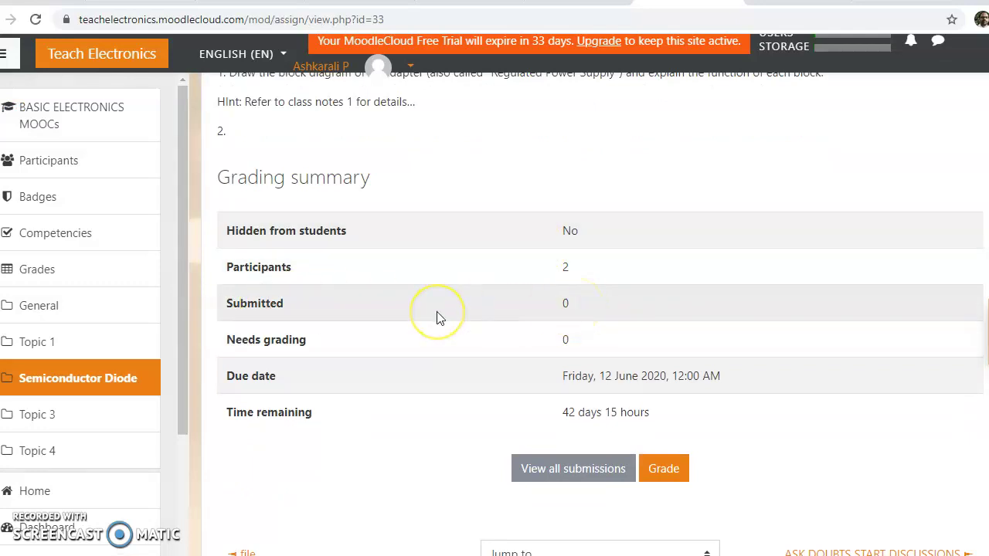
{"action": "scroll", "coordinate": [437, 316], "scroll_direction": "up", "scroll_amount": 2}
{"action": "scroll", "coordinate": [437, 316], "scroll_direction": "down", "scroll_amount": 1}
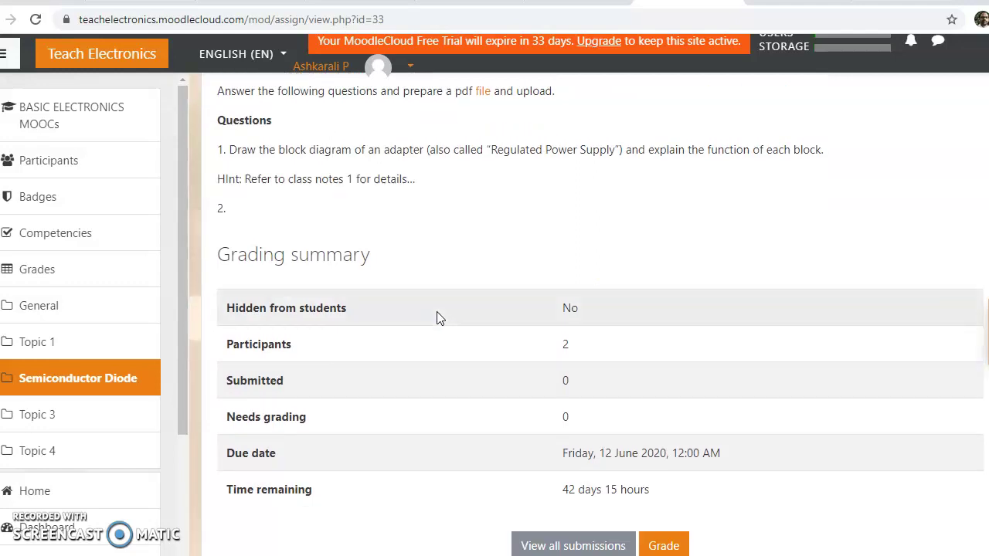
{"action": "scroll", "coordinate": [437, 317], "scroll_direction": "up", "scroll_amount": 3}
{"action": "scroll", "coordinate": [436, 317], "scroll_direction": "down", "scroll_amount": 3}
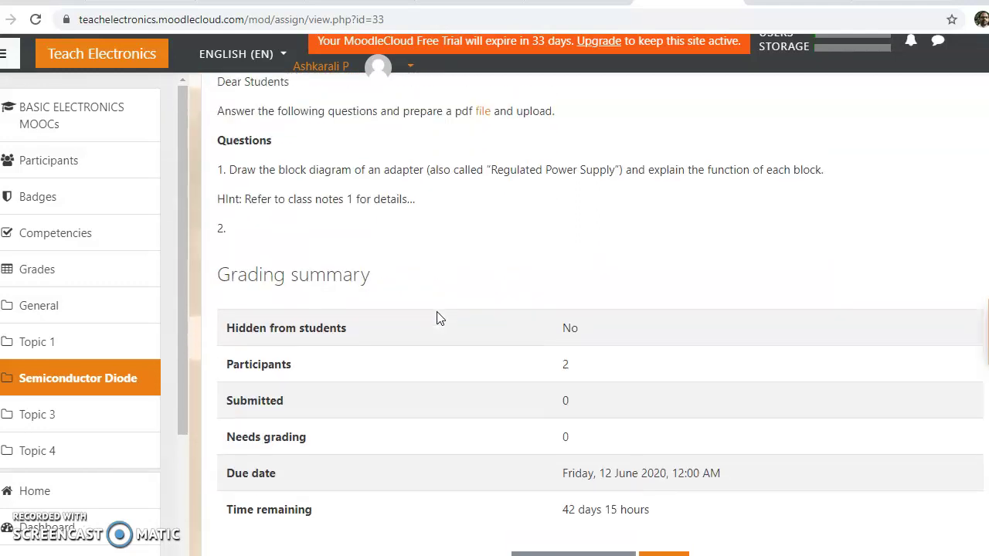
- Leave the assignment and go to the site's Home page
{"action": "scroll", "coordinate": [436, 317], "scroll_direction": "up", "scroll_amount": 3}
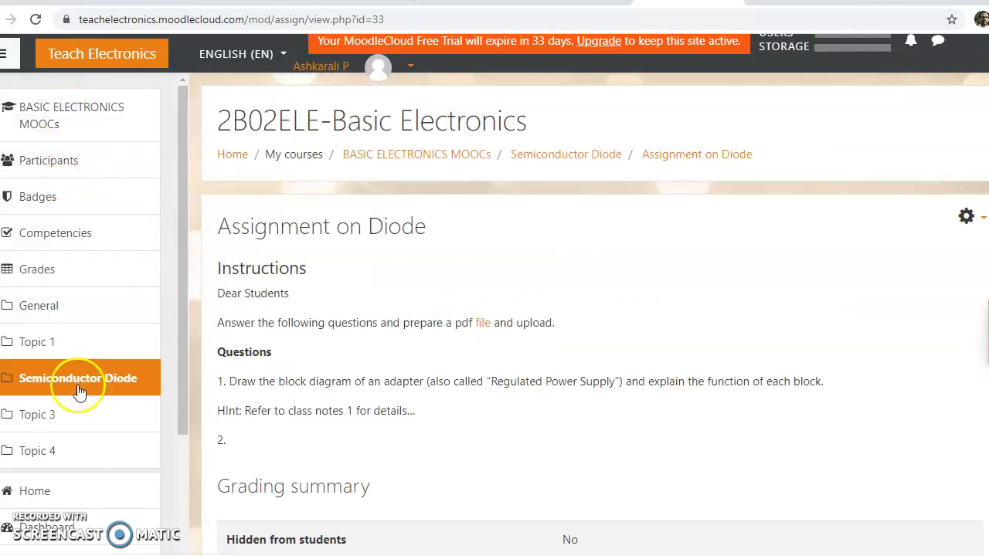
{"action": "scroll", "coordinate": [79, 393], "scroll_direction": "down", "scroll_amount": 2}
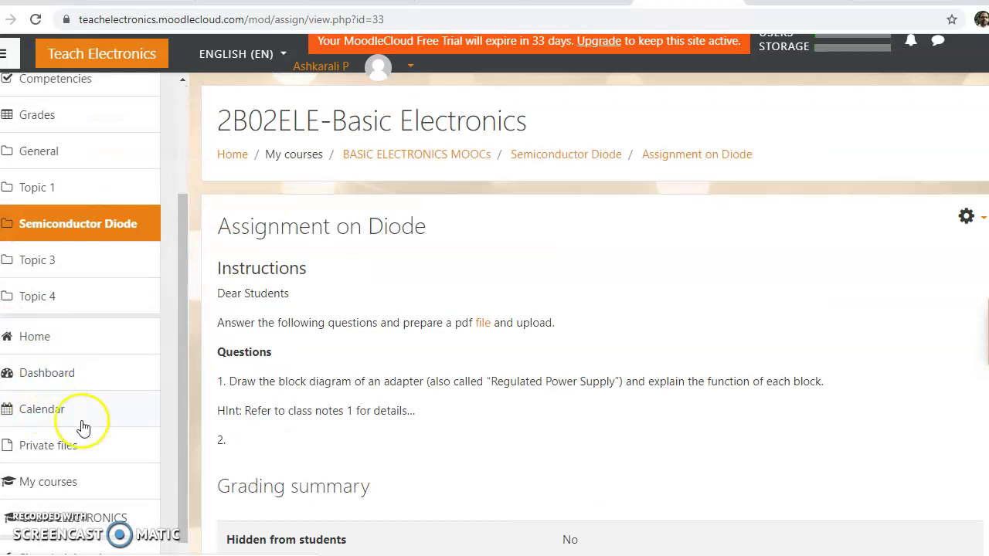
{"action": "left_click", "coordinate": [35, 336]}
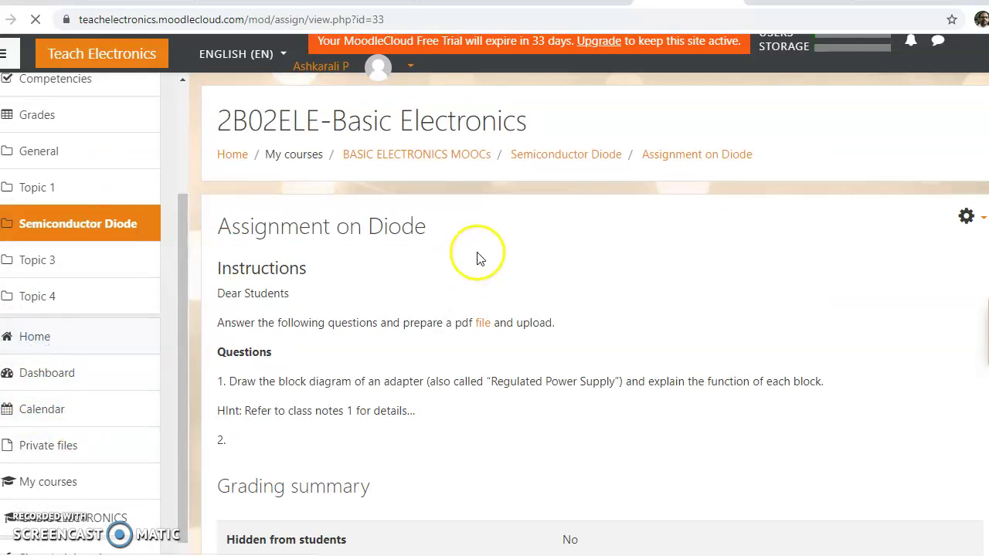